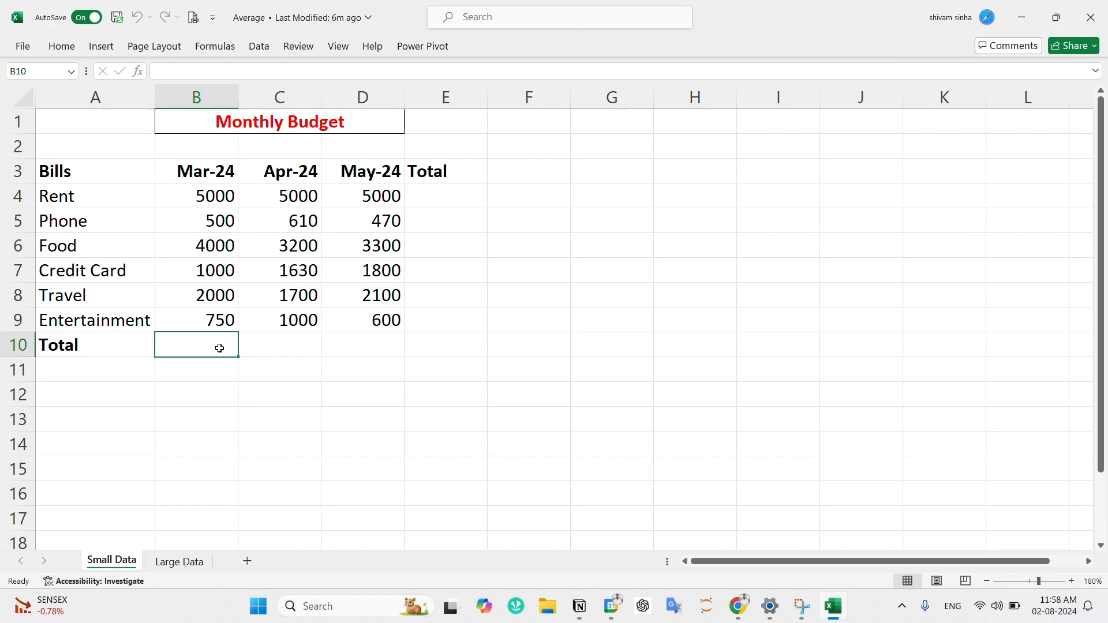
- Insert the Statistical function AVERAGE over B4:B9 in cell B10 to average the Mar-24 bills
type("=")
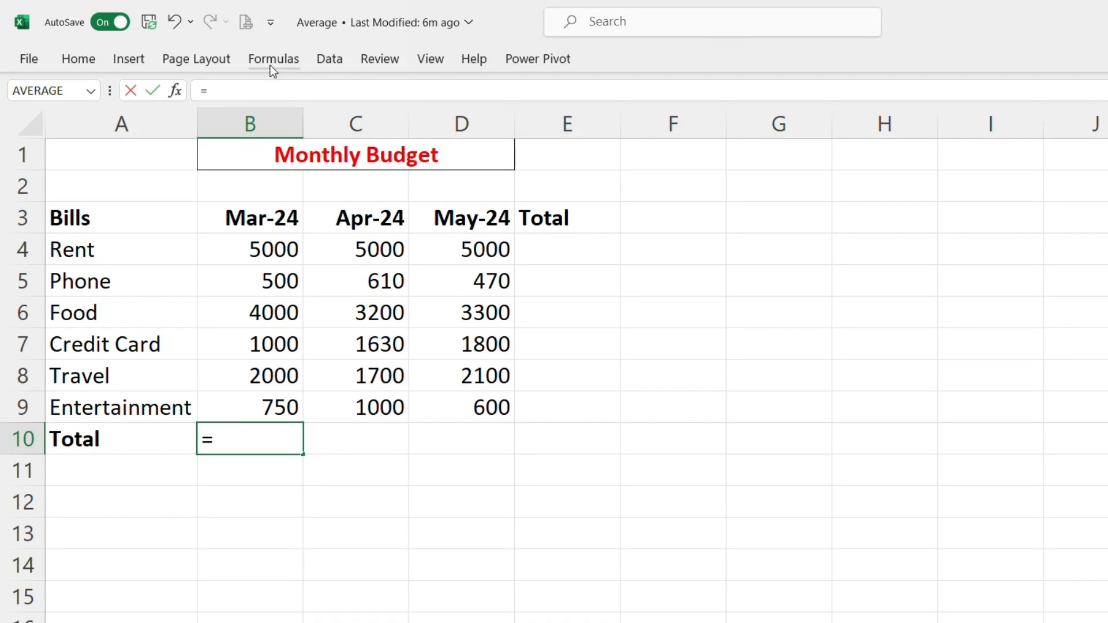
left_click(276, 58)
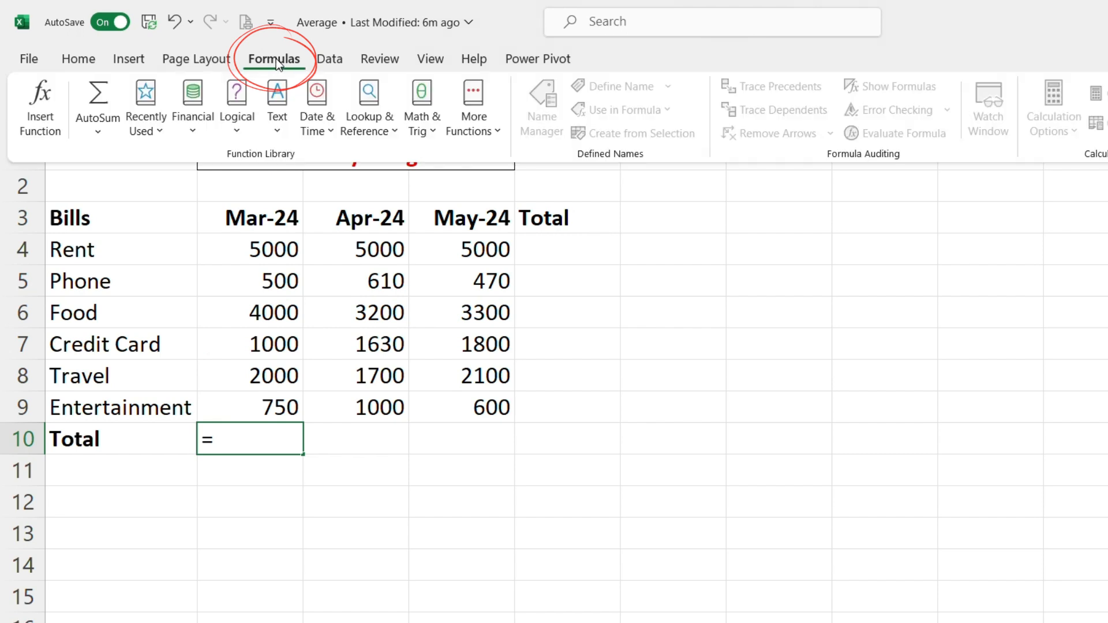
left_click(473, 115)
mouse_move(506, 166)
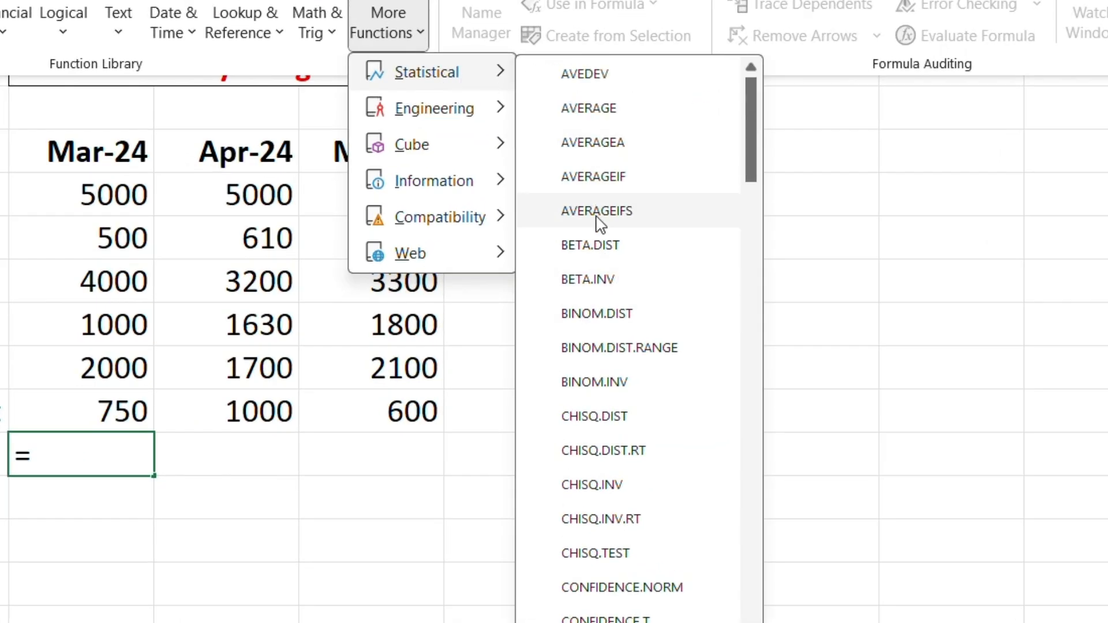
left_click(607, 110)
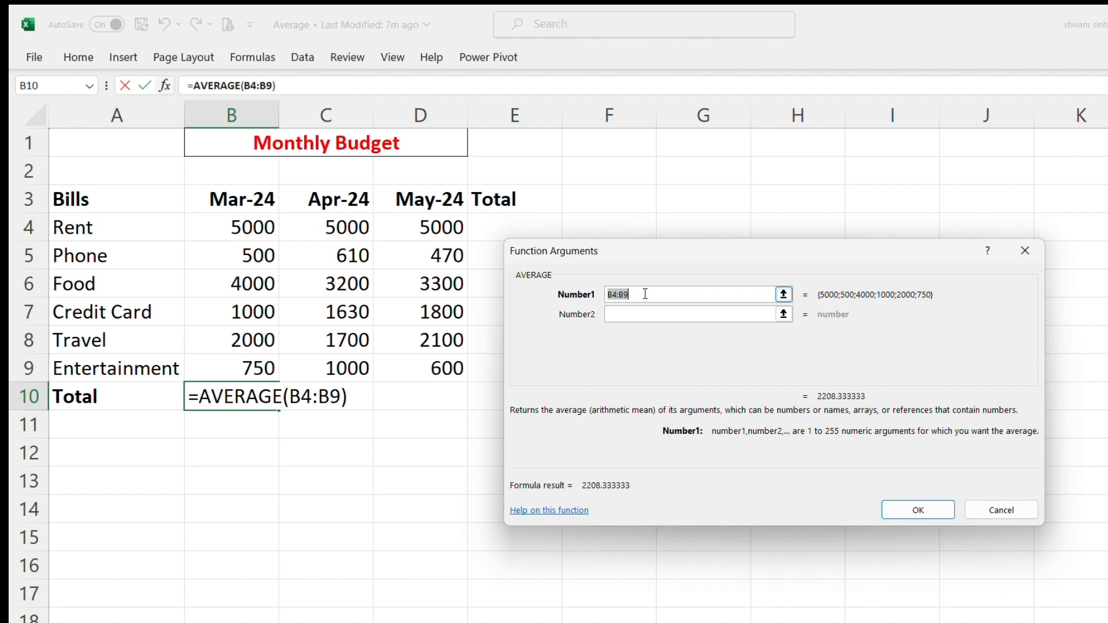
left_click(911, 515)
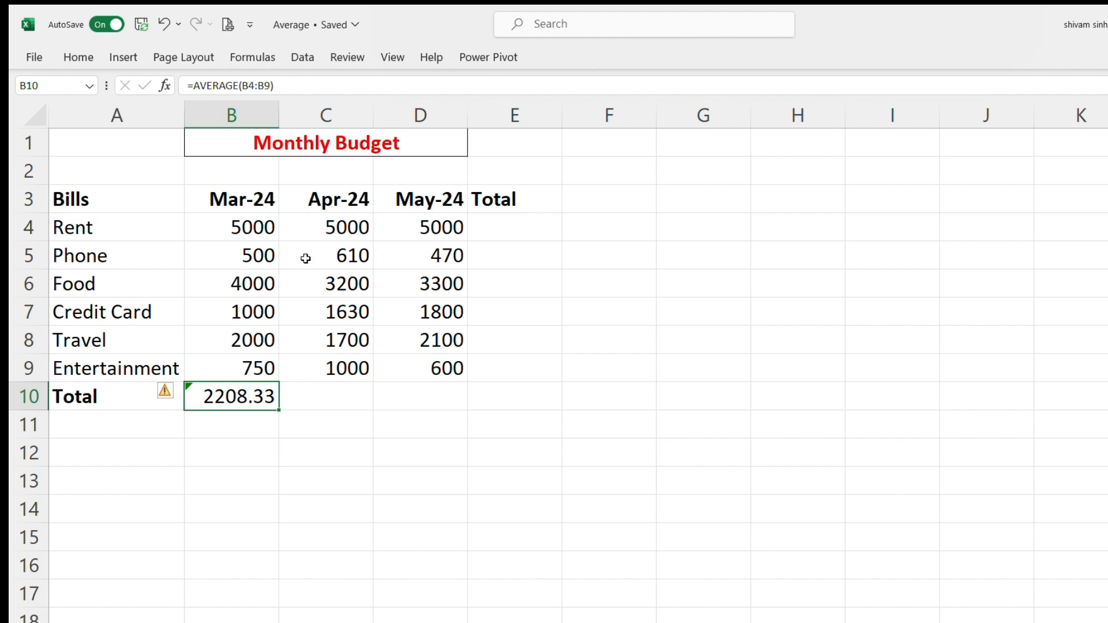
- Insert the Statistical function AVERAGE over C4:C9 in cell C10 to average the Apr-24 bills
left_click(332, 396)
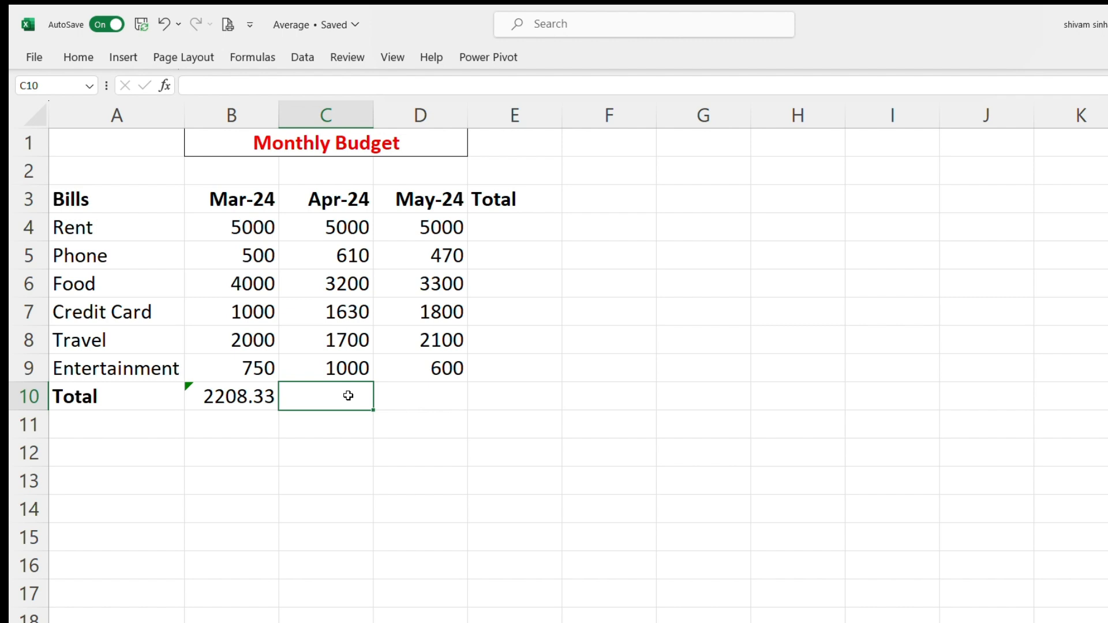
type("=")
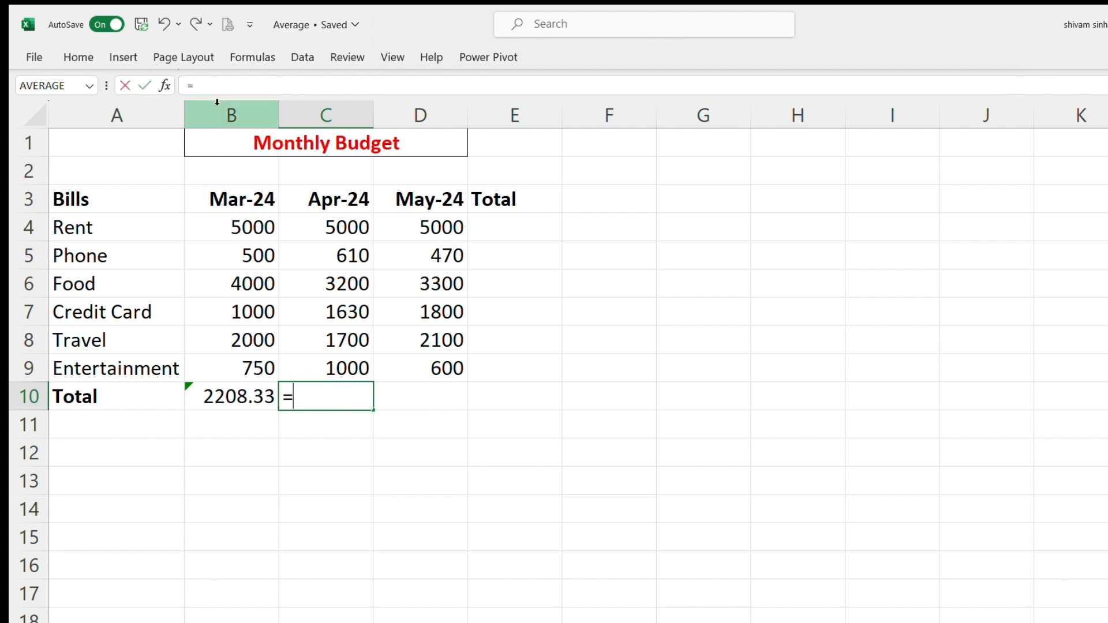
left_click(258, 57)
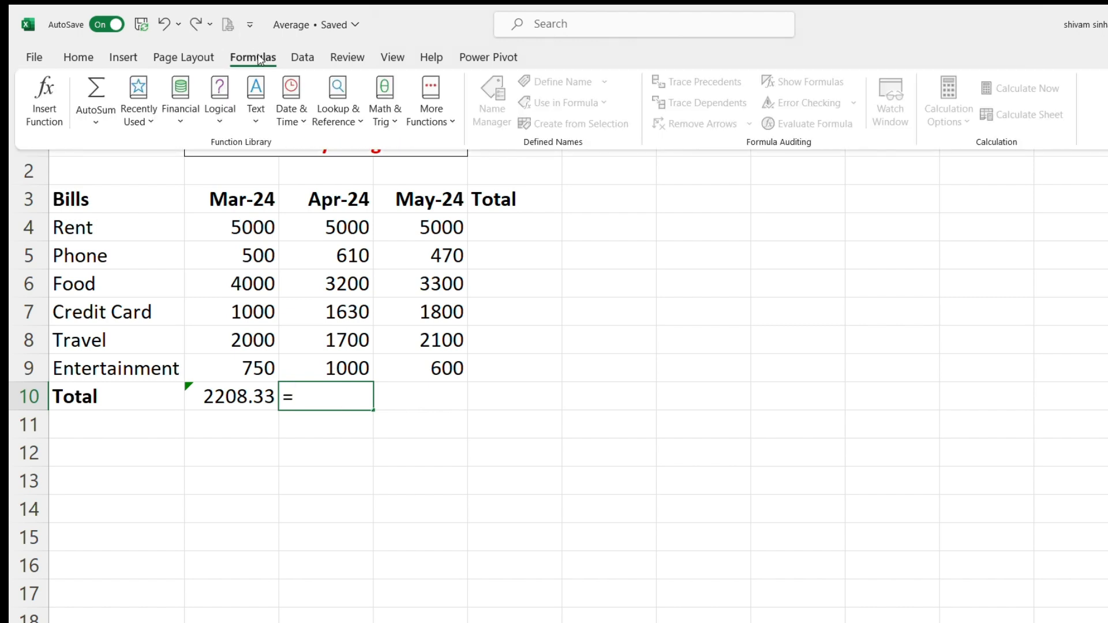
left_click(431, 103)
mouse_move(466, 151)
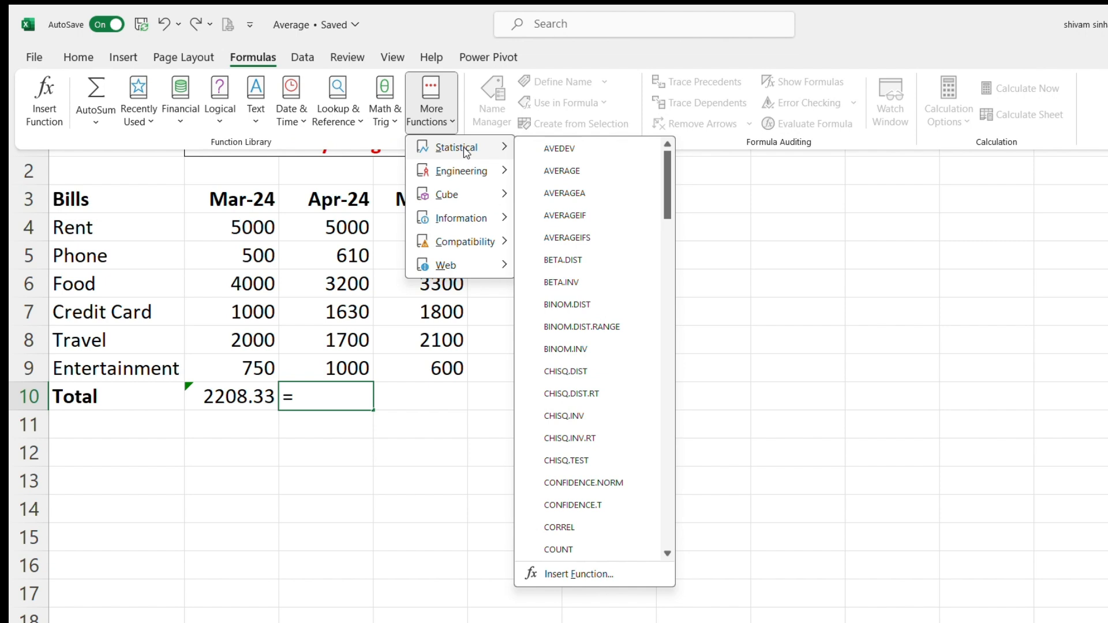
left_click(554, 170)
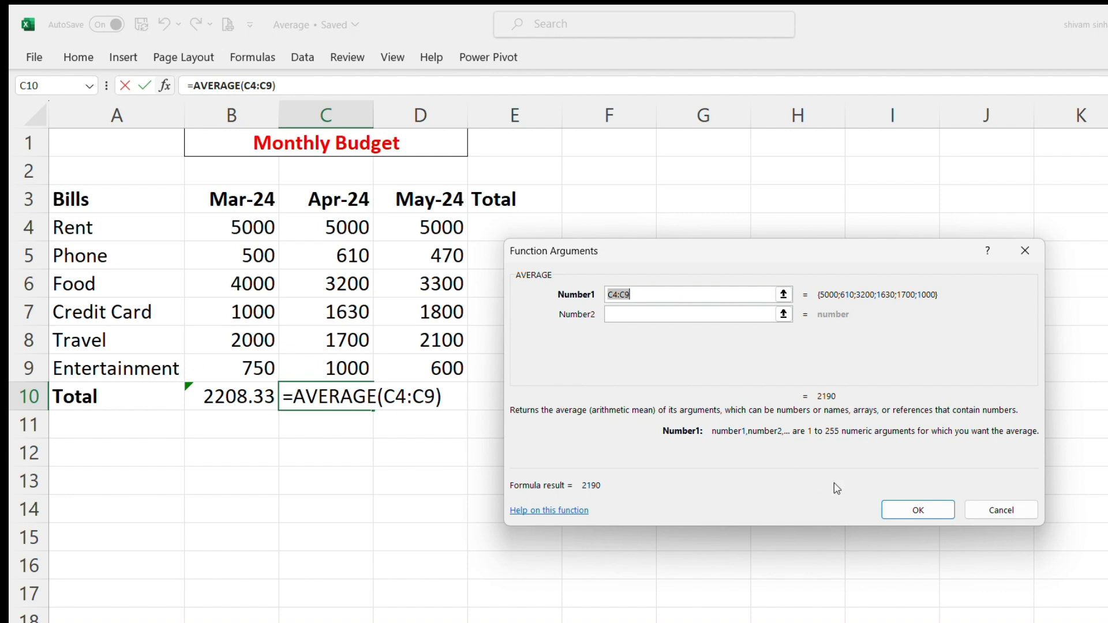
left_click(896, 510)
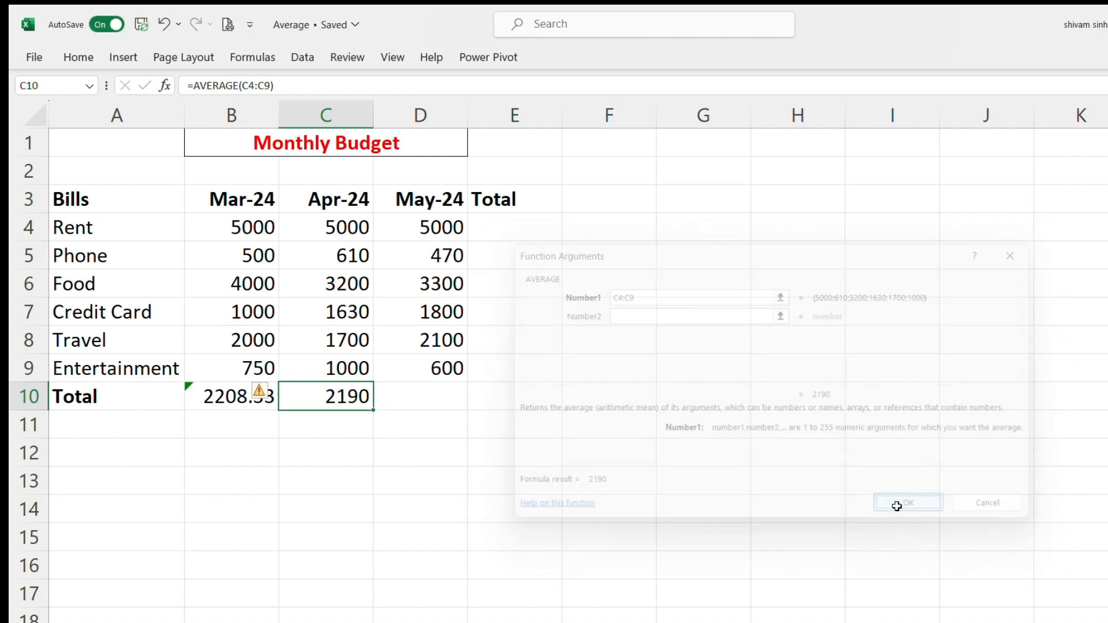
- Write the formula =AVERAGE(D4:D9) directly in cell D10 to average the May-24 bills
left_click(425, 406)
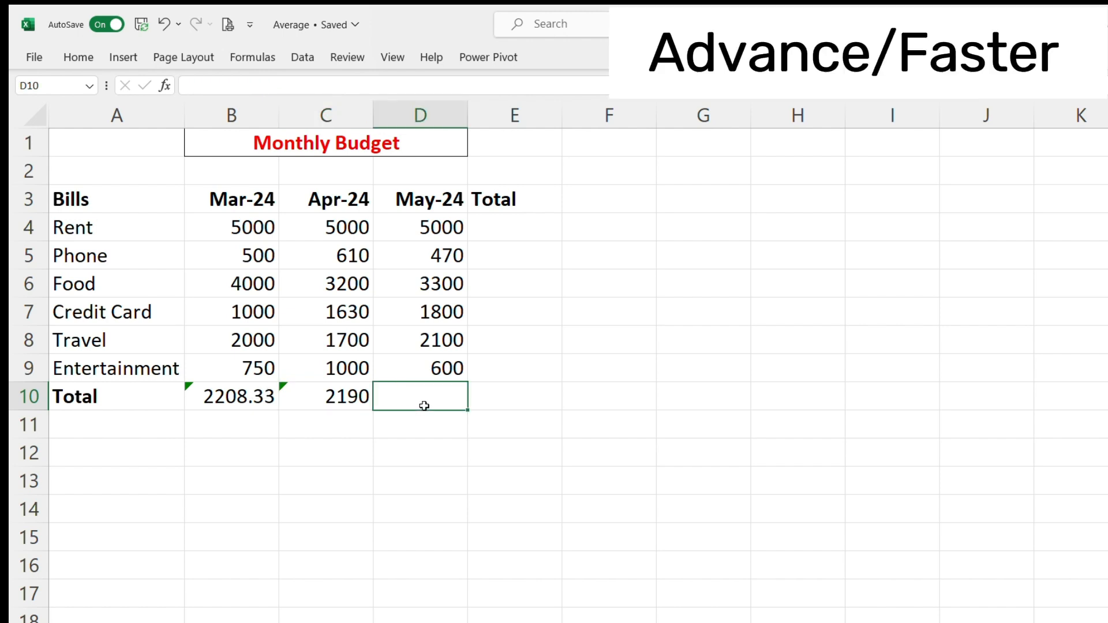
type("=")
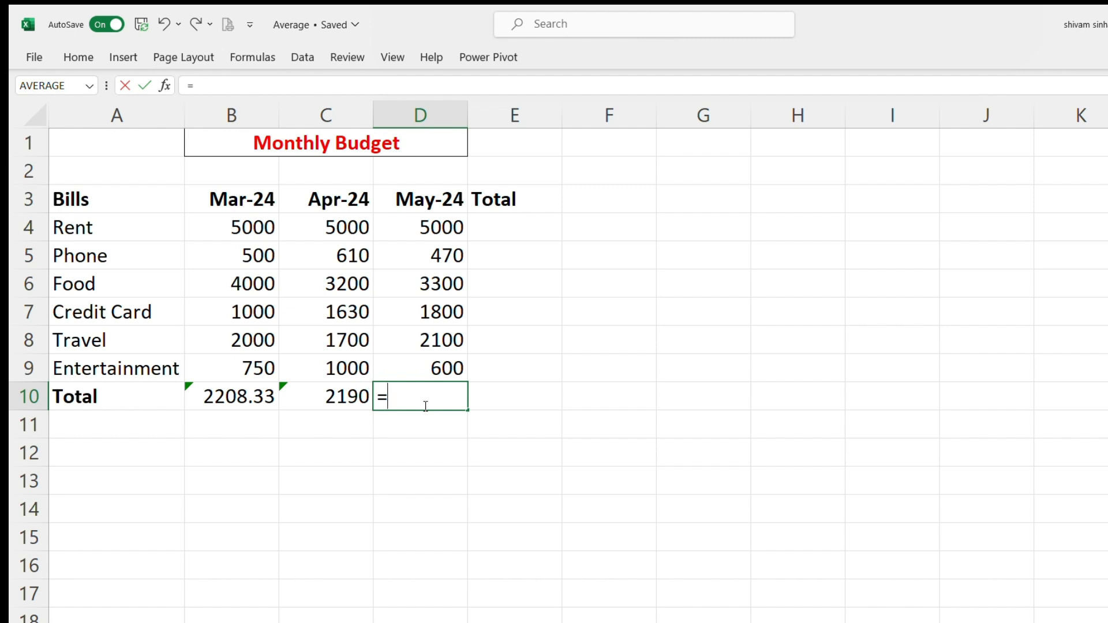
type("avera")
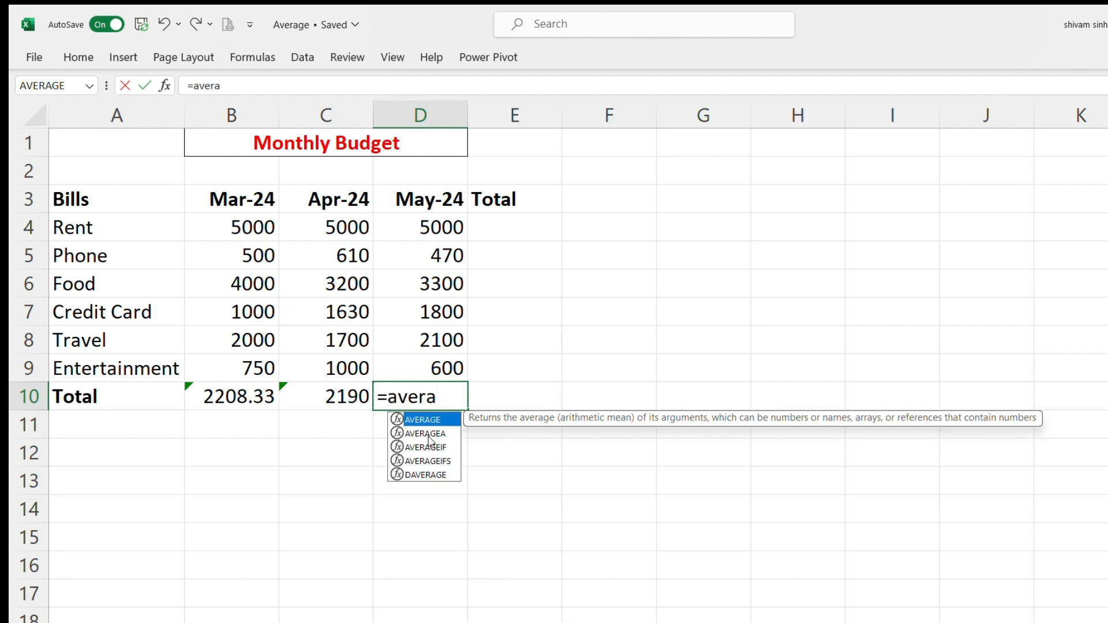
double_click(423, 425)
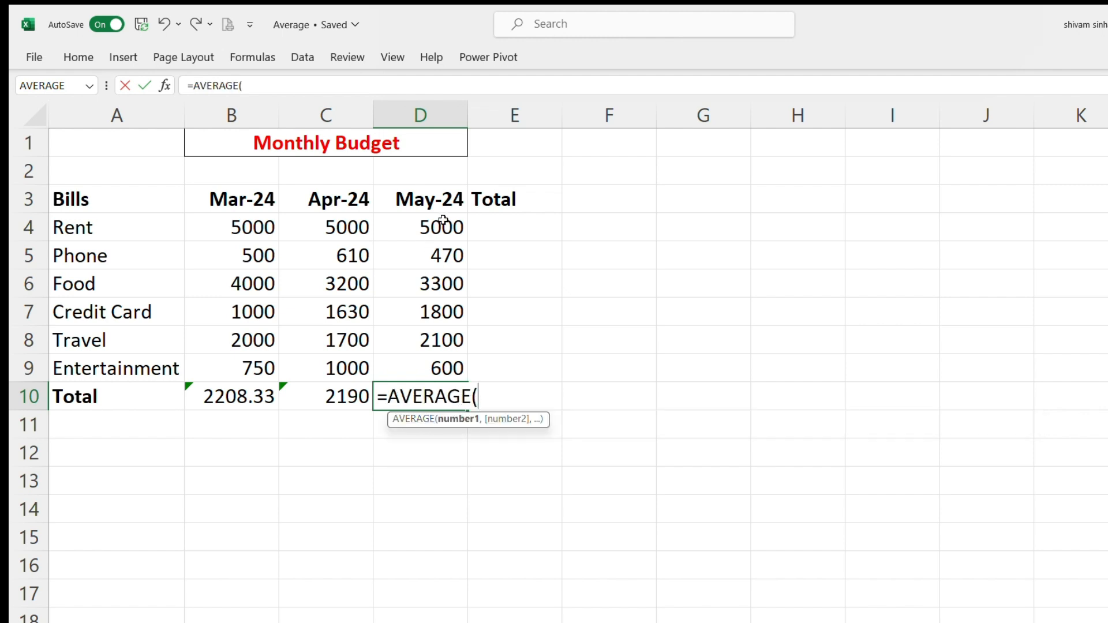
left_click_drag(442, 221, 458, 375)
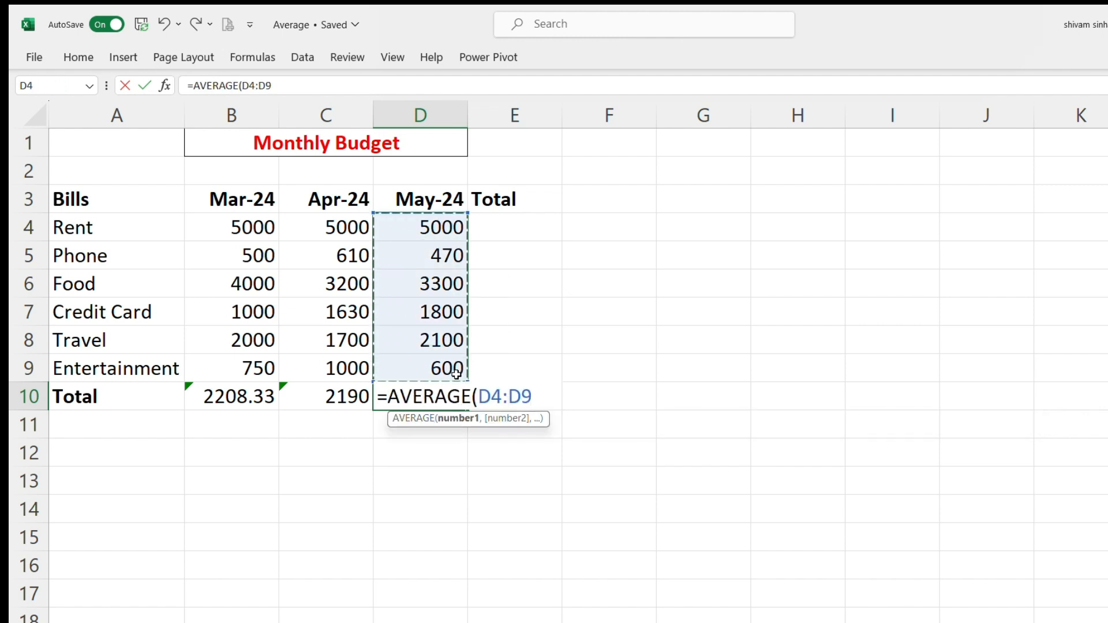
key("Return")
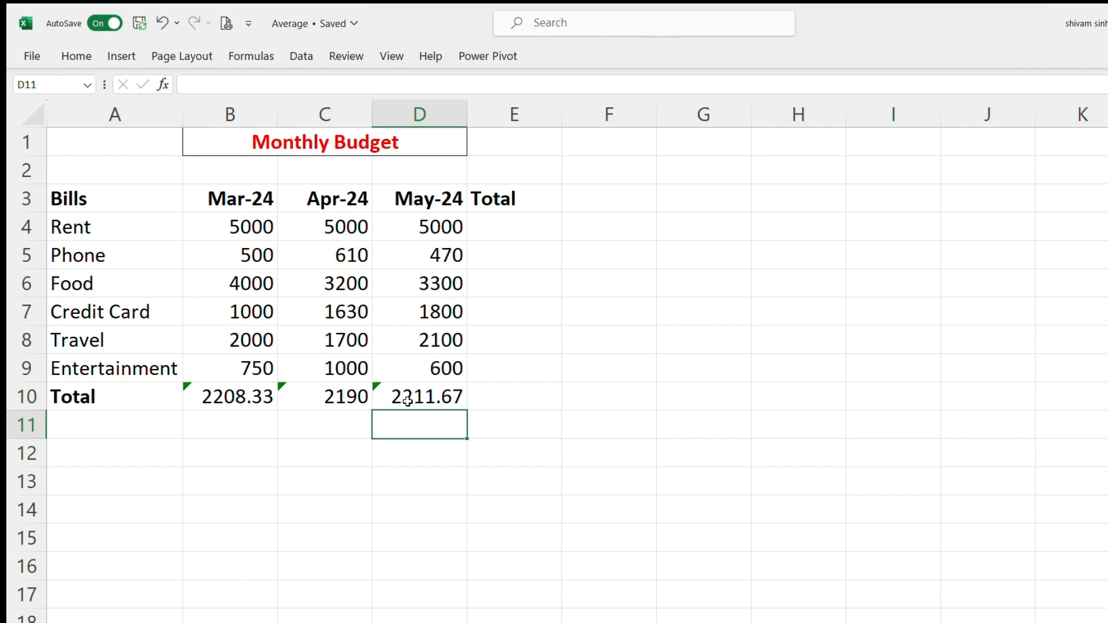
- Clear the May-24 average formula from cell D10
left_click(446, 403)
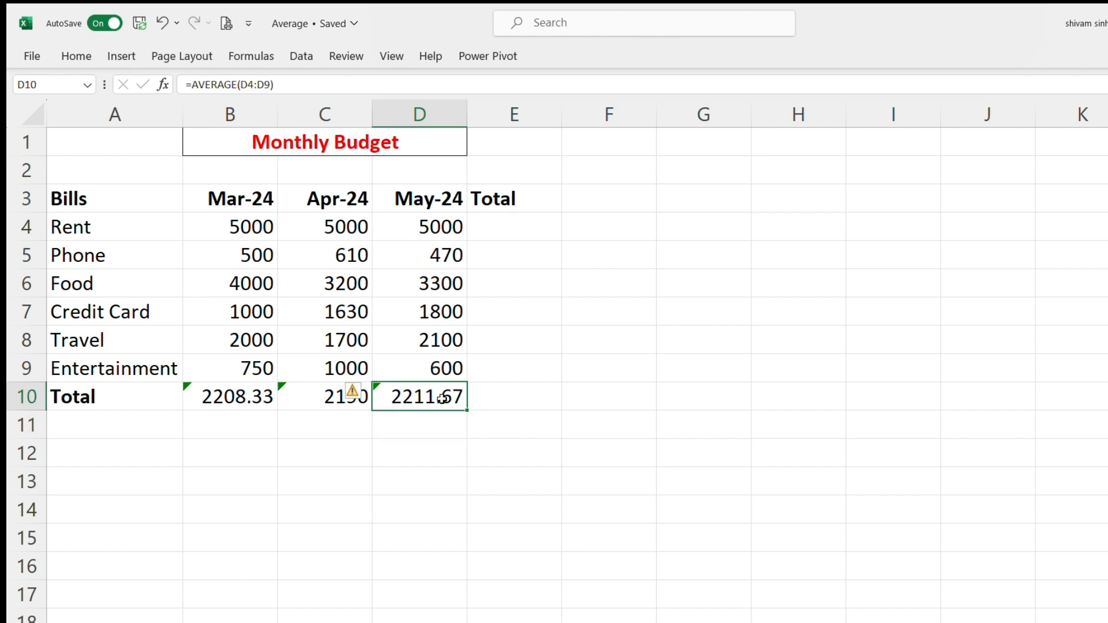
double_click(443, 398)
key("Escape")
key("Delete")
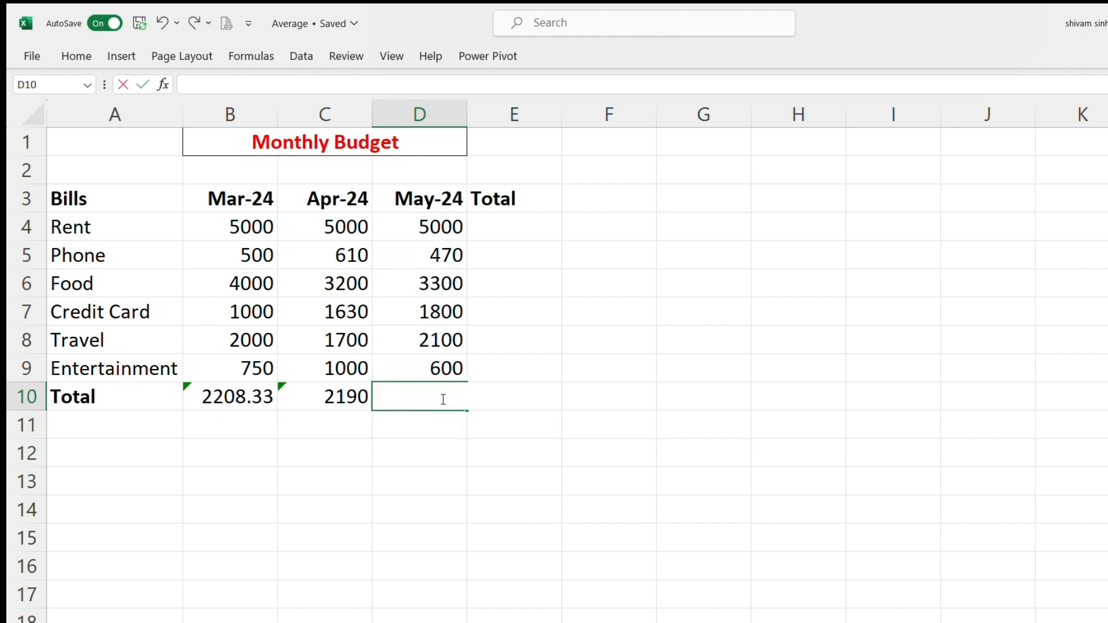
- Insert the Statistical function AVERAGE over D4:D9 in cell D10 for the May-24 bills
type("=")
left_click(251, 56)
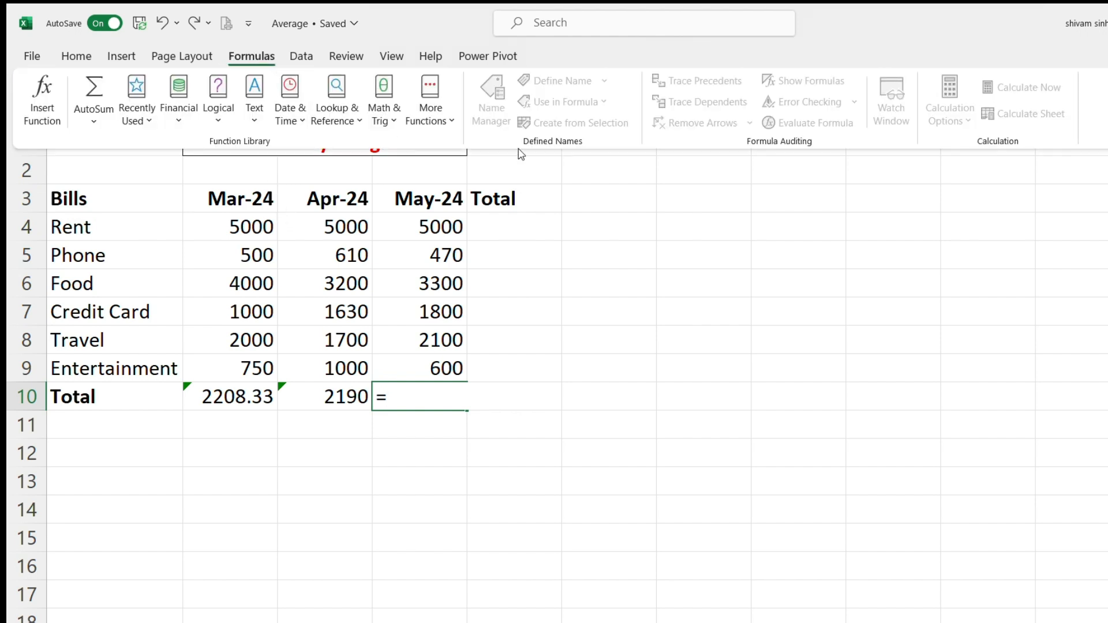
left_click(431, 101)
mouse_move(475, 152)
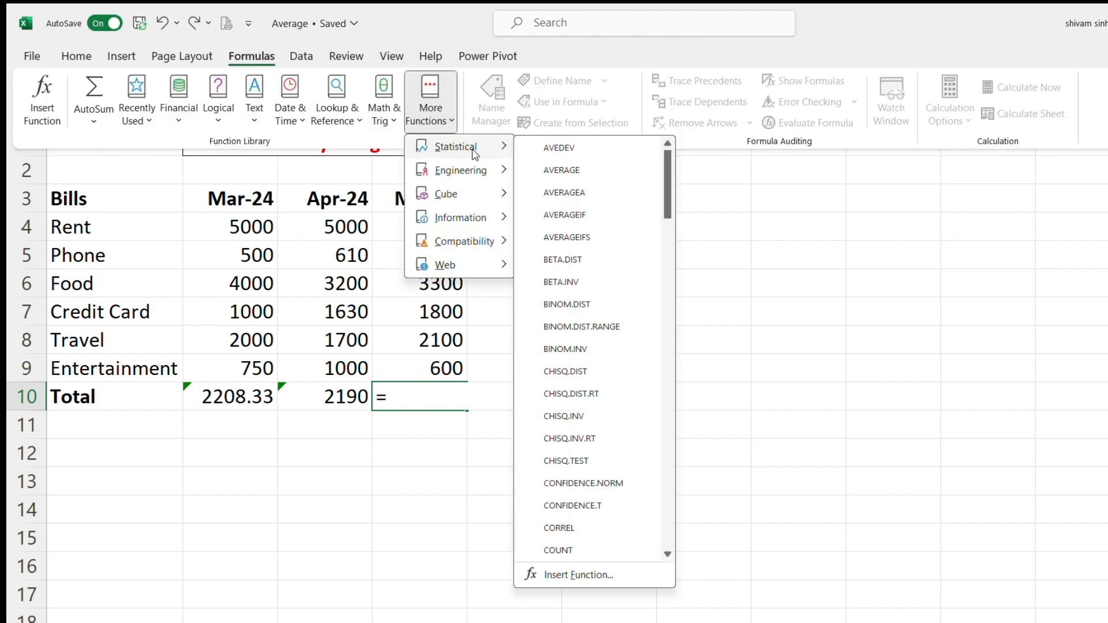
left_click(562, 170)
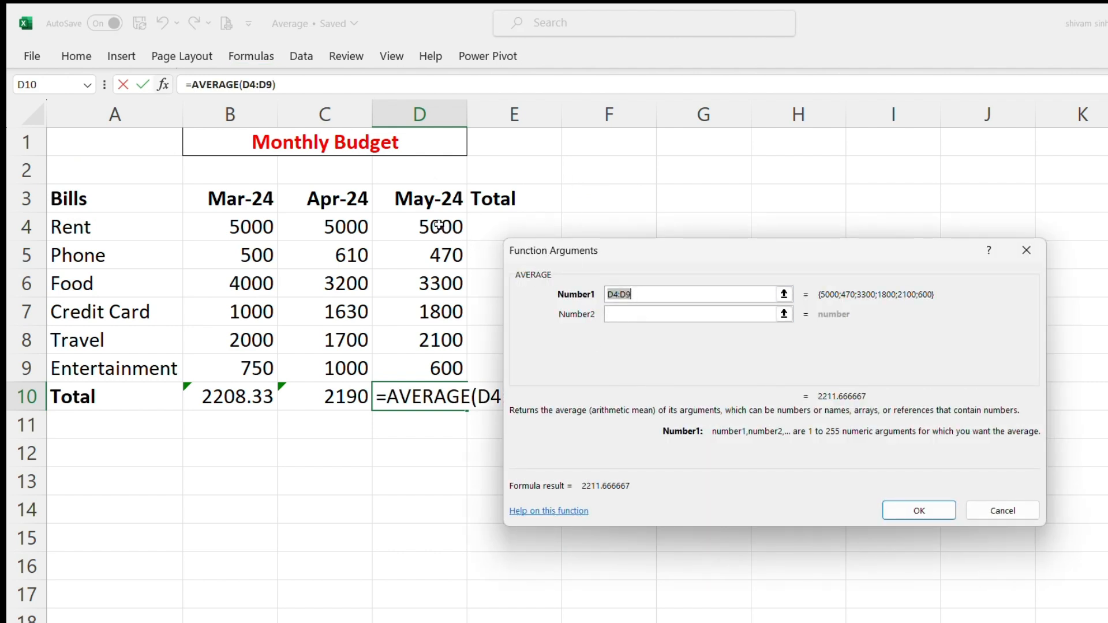
left_click(914, 511)
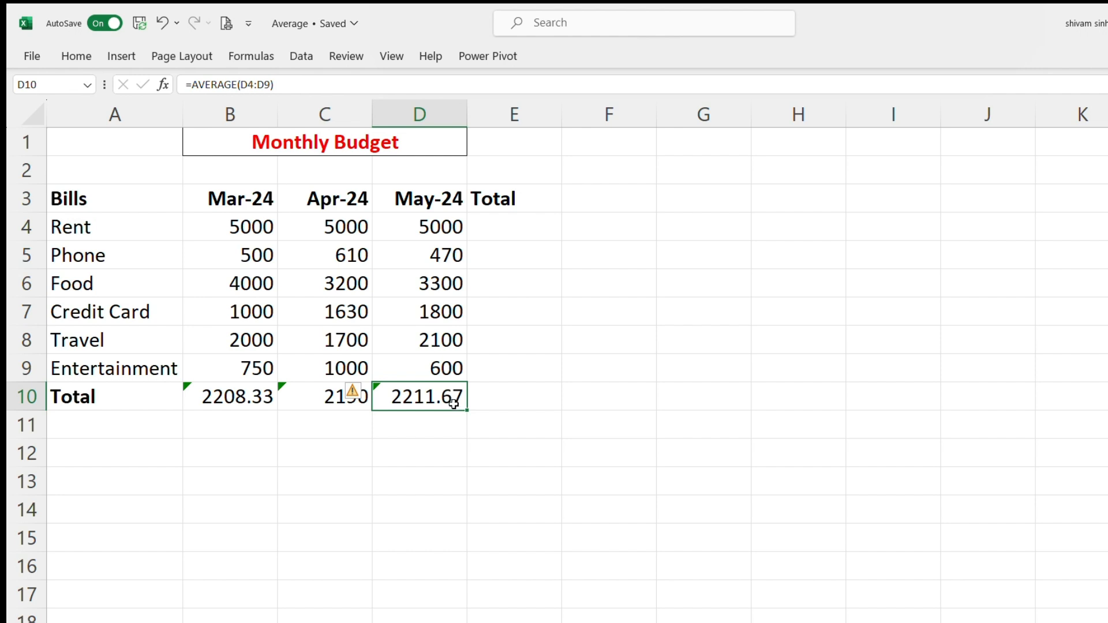
- Enter an AVERAGE formula over B4:D4 in cell E4 to average the Rent row
left_click(502, 229)
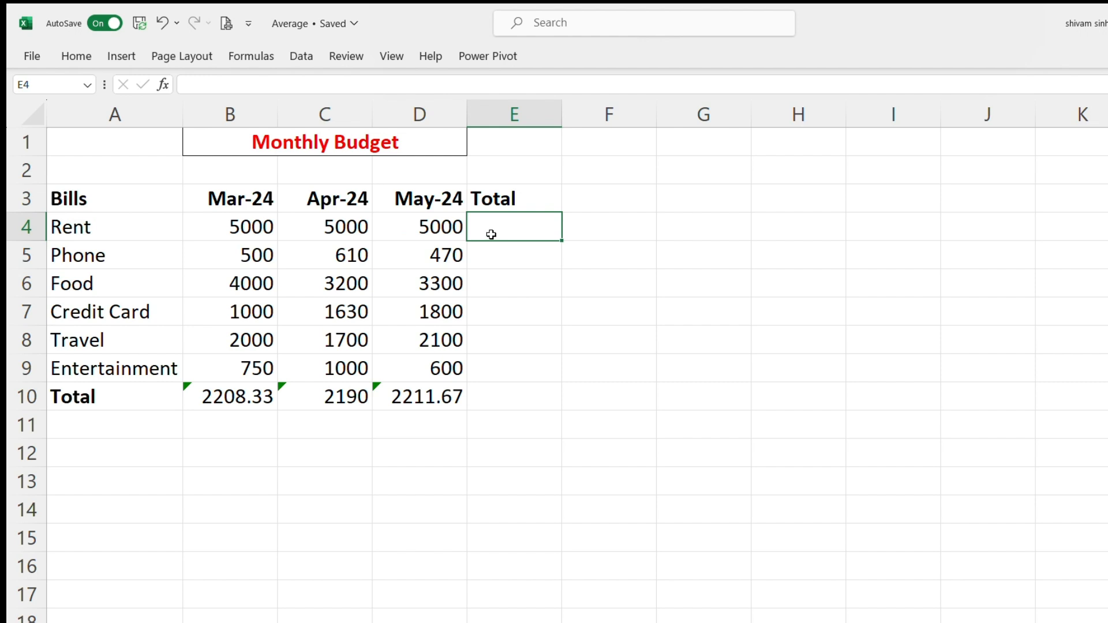
type("=avera")
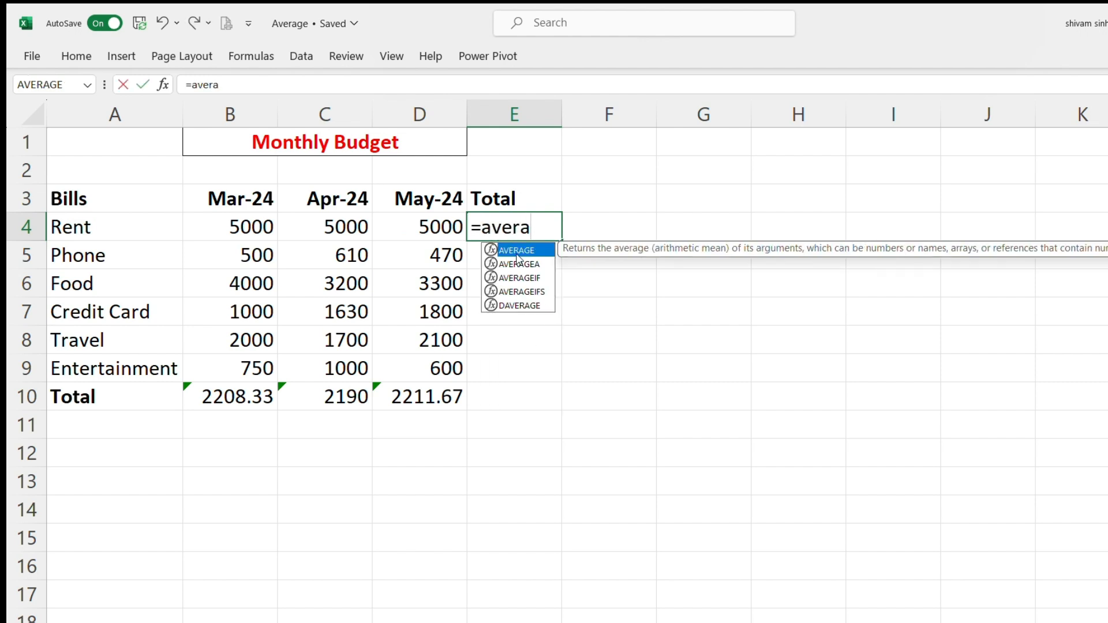
double_click(518, 254)
left_click_drag(245, 226, 409, 224)
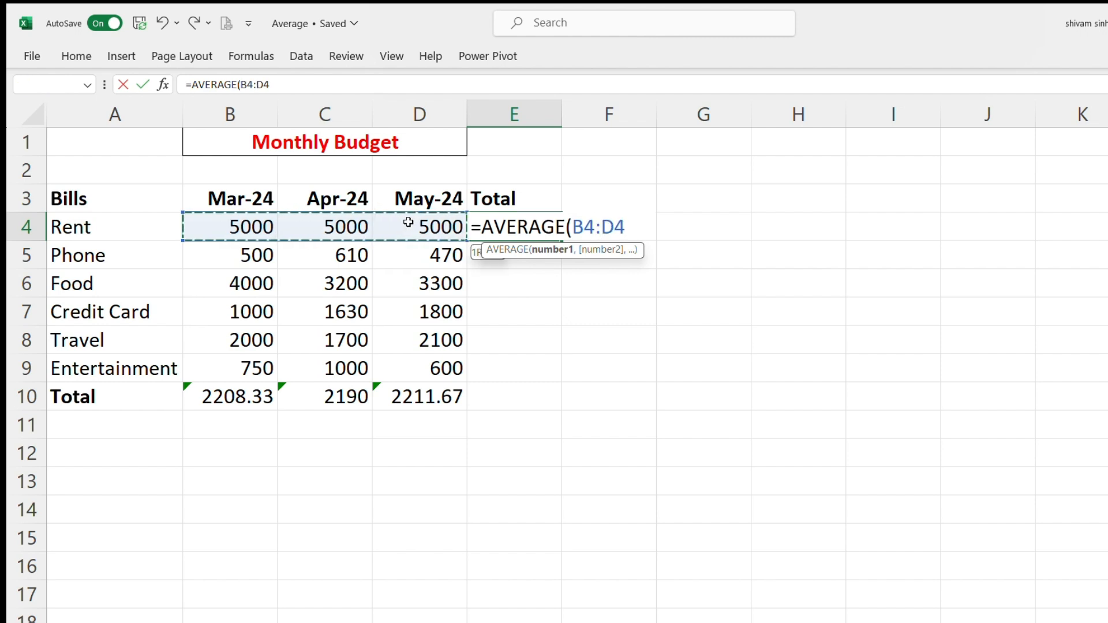
key("Return")
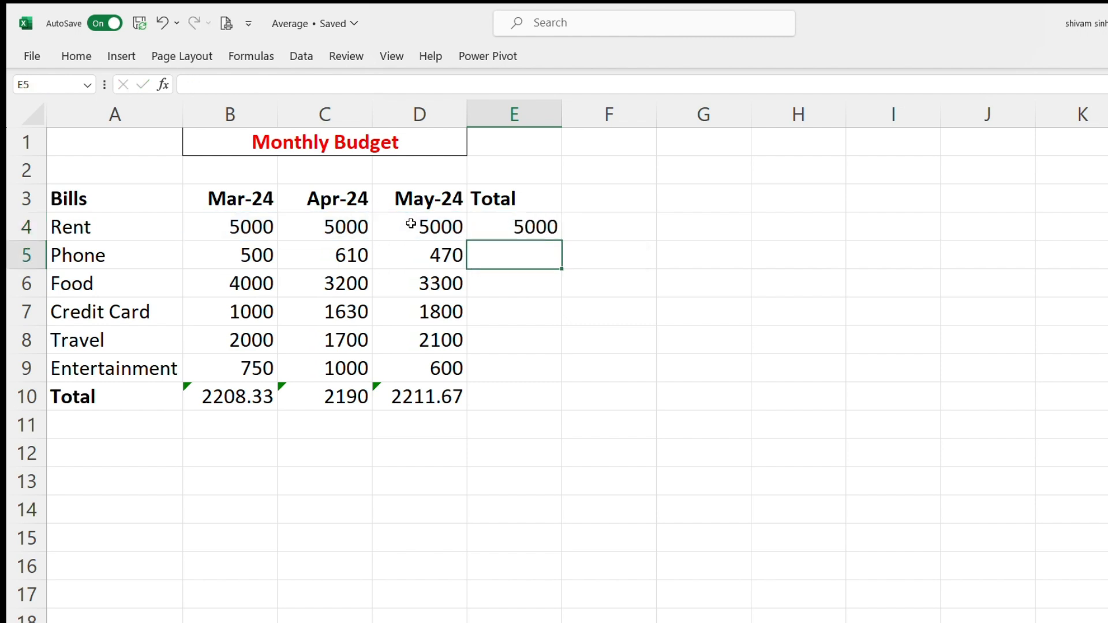
- Enter an AVERAGE formula over B5:D5 in cell E5 to average the Phone row
type("=")
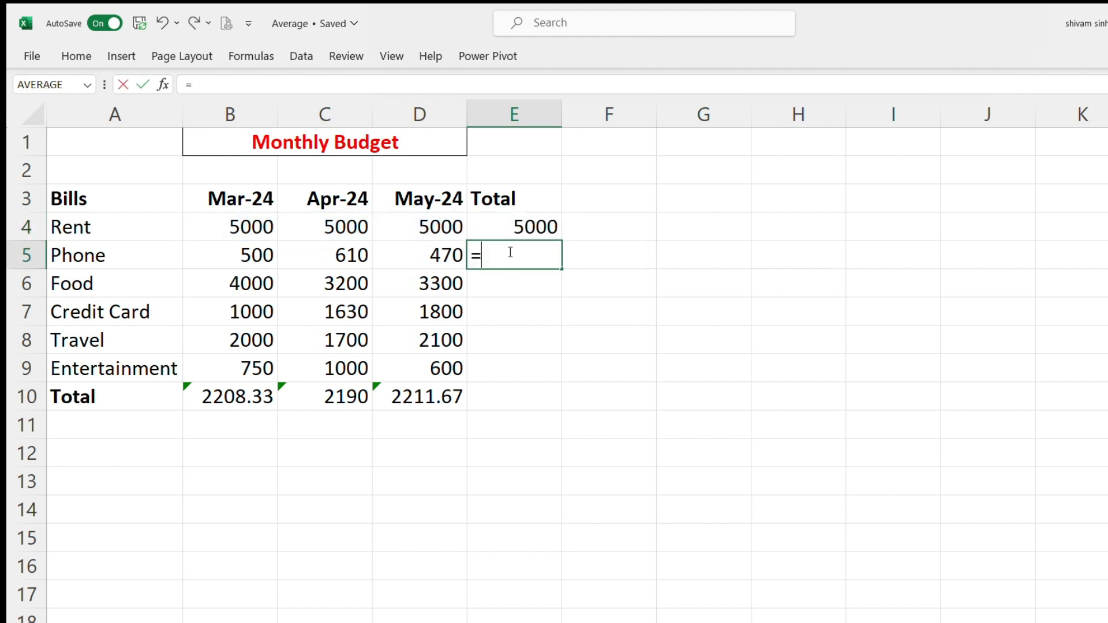
type("aver")
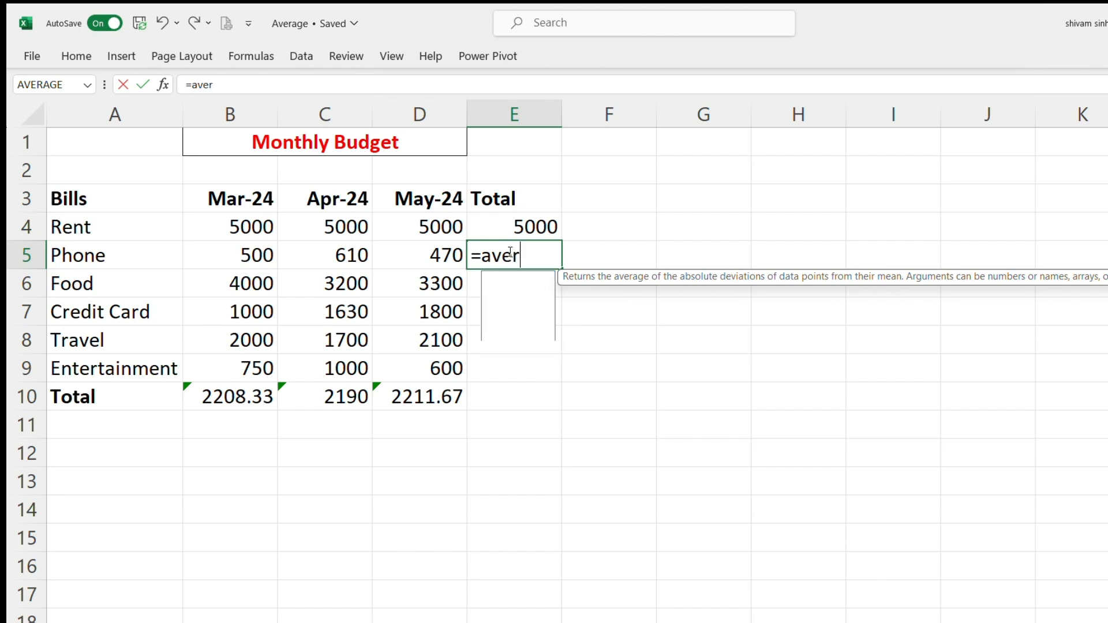
double_click(507, 280)
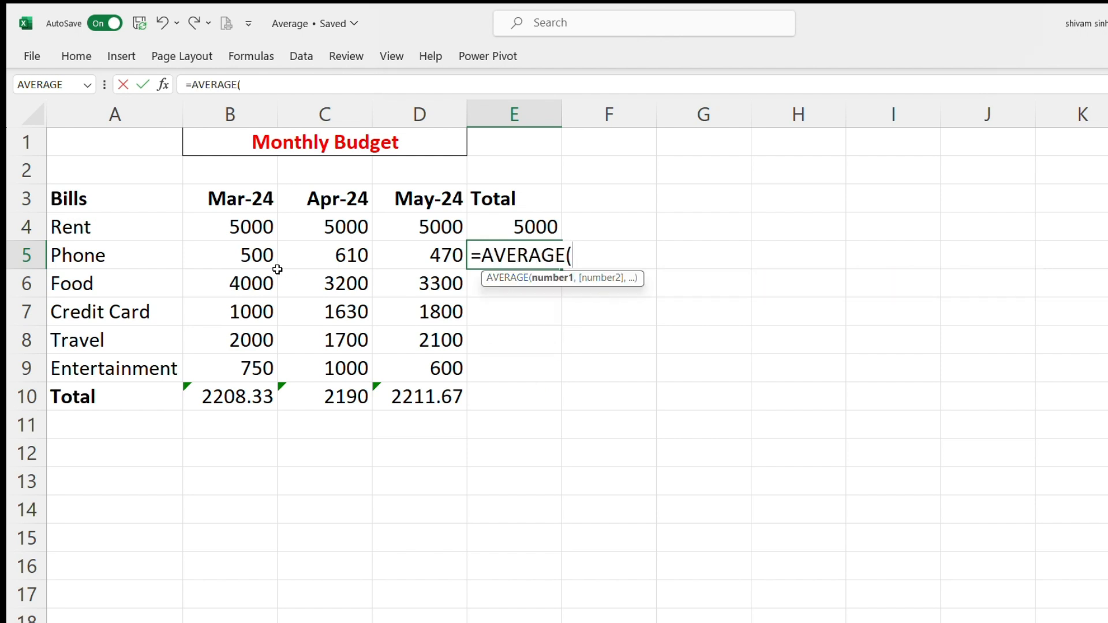
left_click_drag(260, 262, 413, 258)
key("Return")
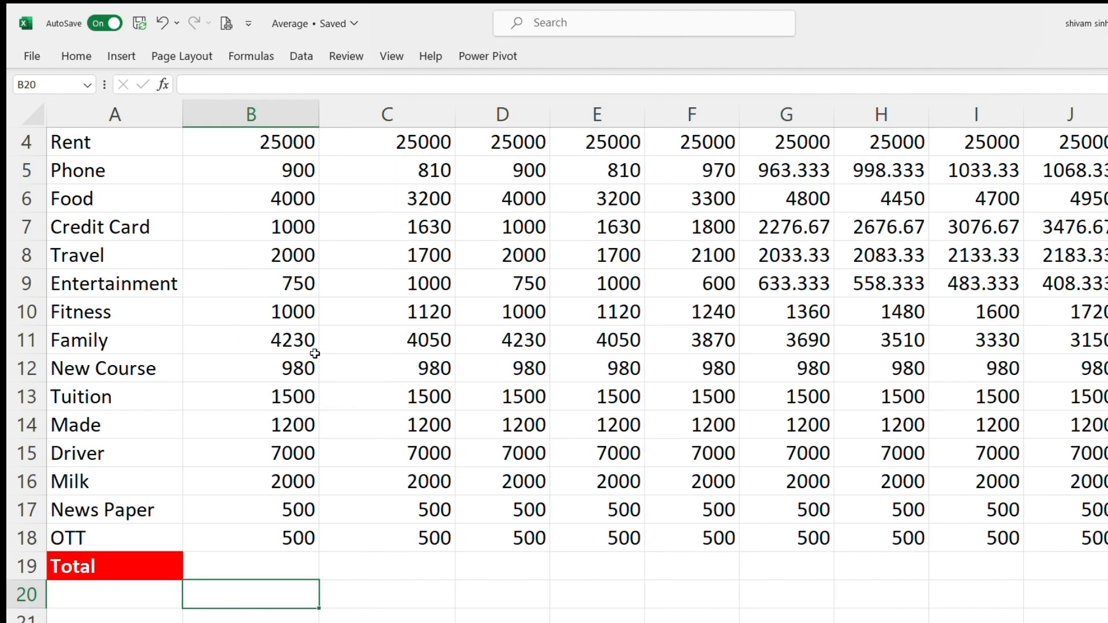
- Examine the monthly bill figures on the Large Data sheet and select cell B19 in the Total row under Jan-23
scroll(314, 353, "up", 1)
scroll(317, 353, "down", 1)
scroll(317, 354, "up", 1)
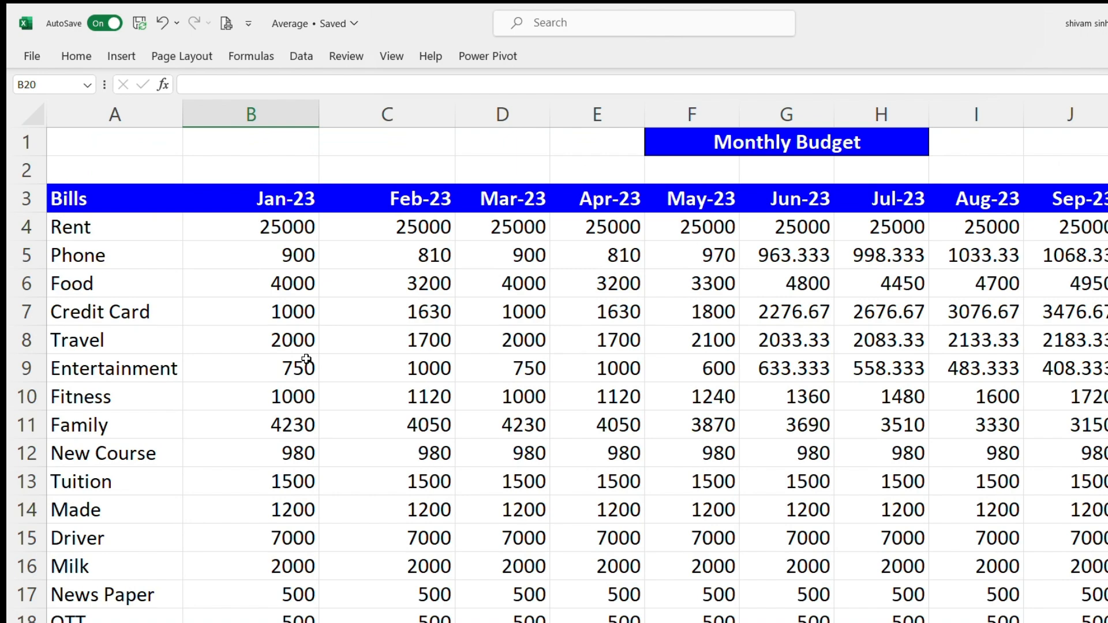
scroll(306, 359, "down", 1)
scroll(292, 450, "up", 1)
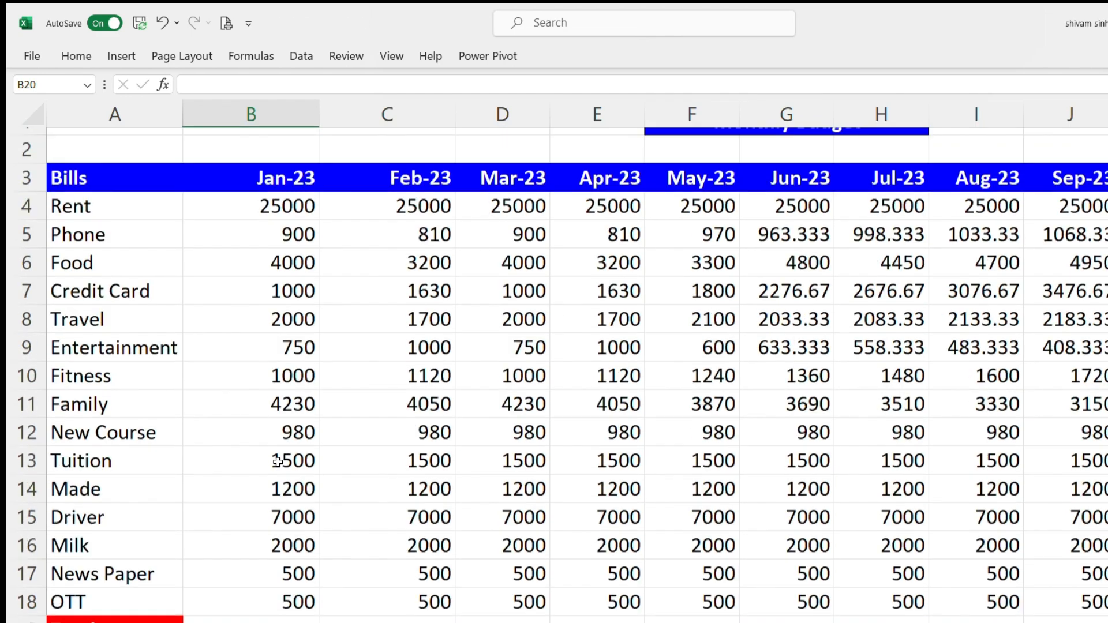
scroll(282, 459, "down", 1)
left_click(242, 573)
scroll(287, 496, "up", 1)
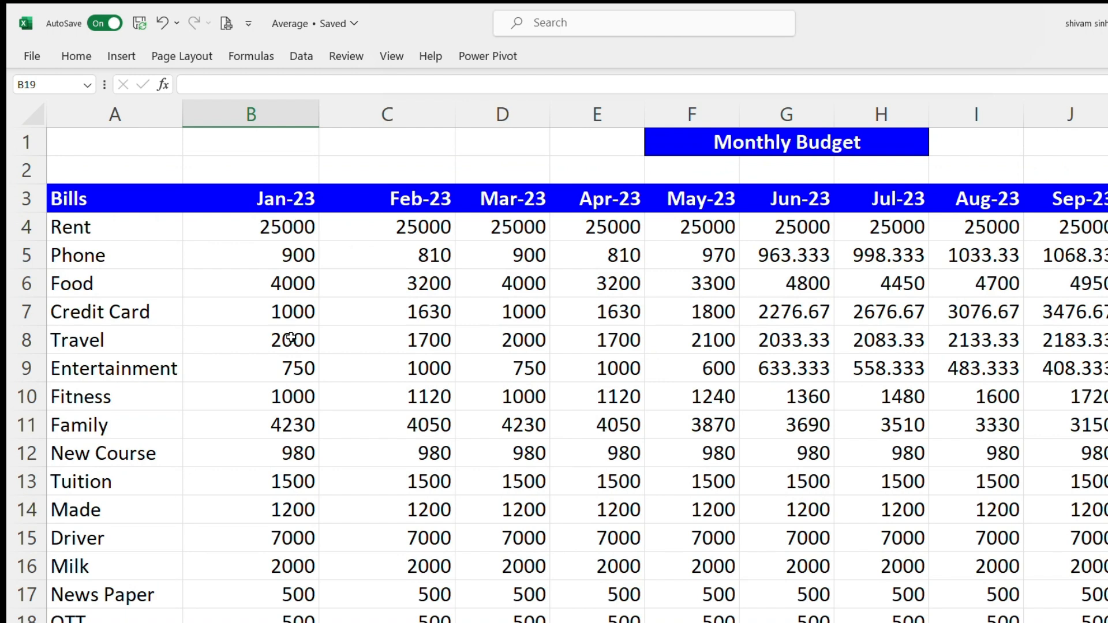
scroll(290, 463, "down", 1)
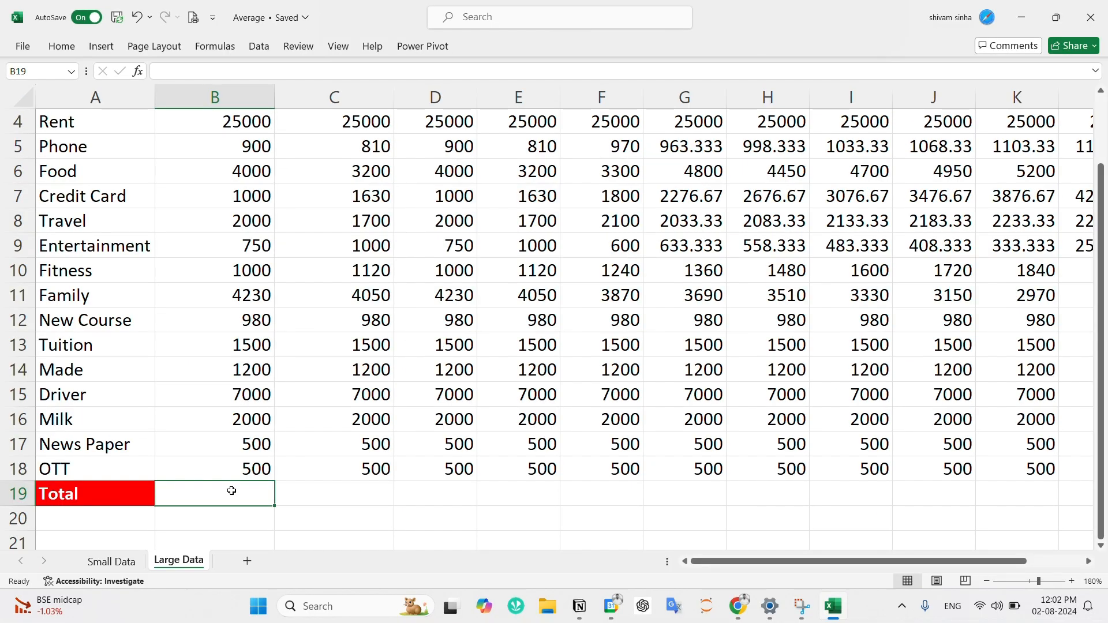
- Enter an AVERAGE formula over B4:B18 in cell B19 for the Jan-23 bills
type("=")
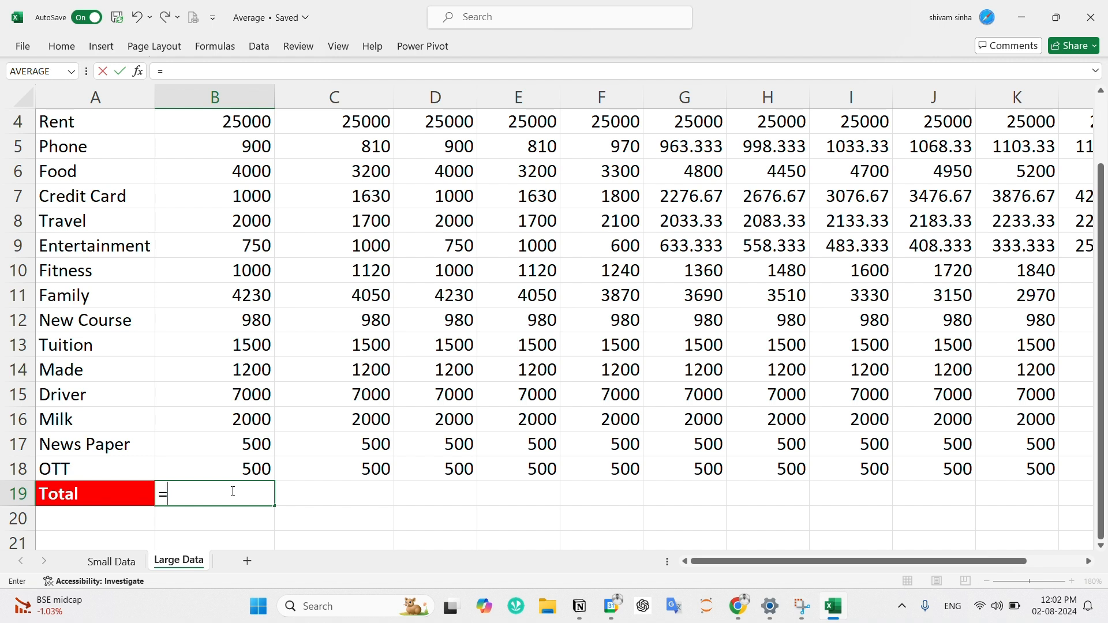
type("avera")
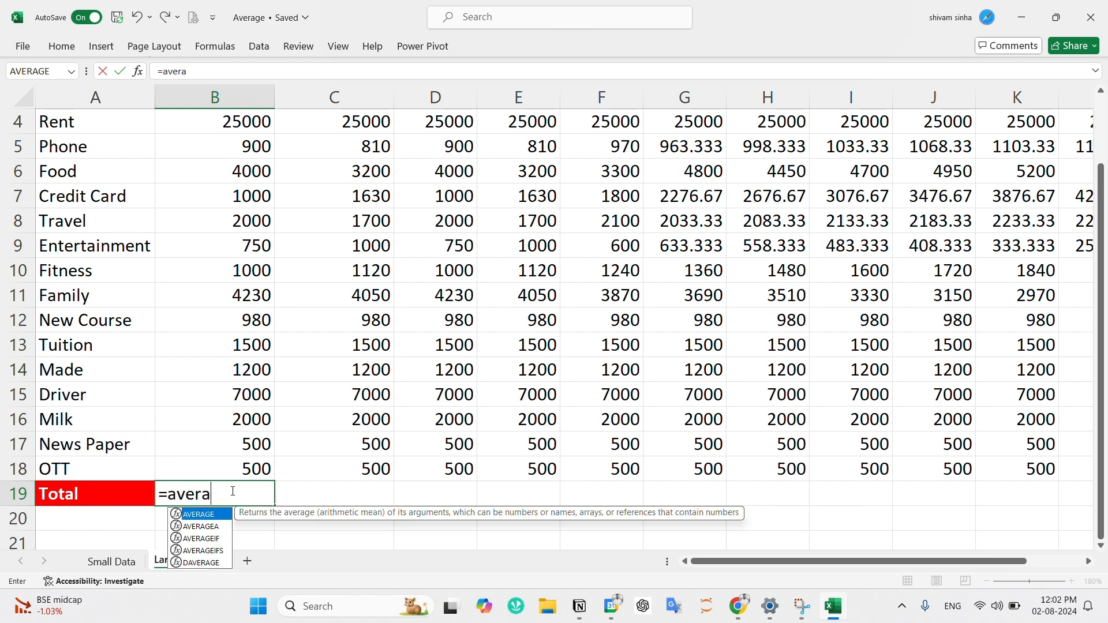
key("Tab")
scroll(243, 355, "up", 1)
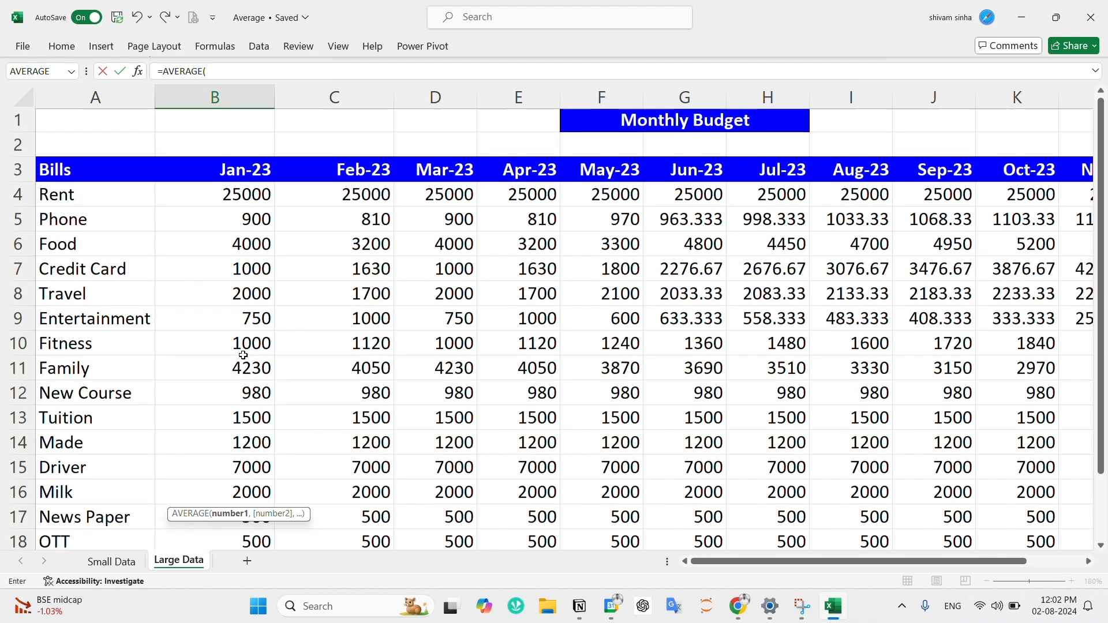
left_click_drag(237, 200, 260, 500)
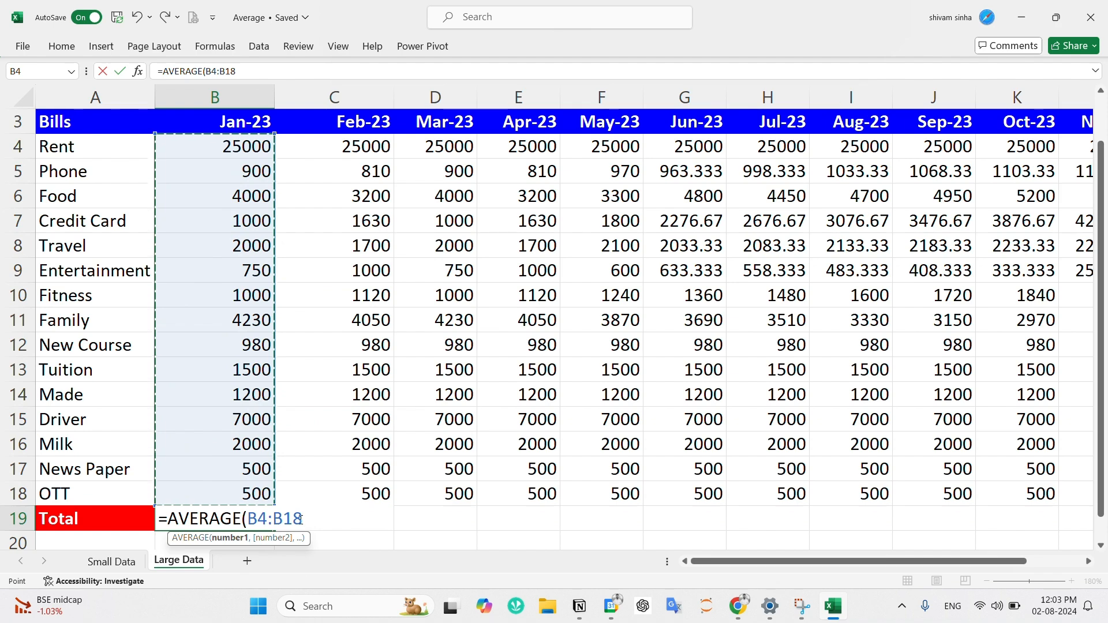
key("Return")
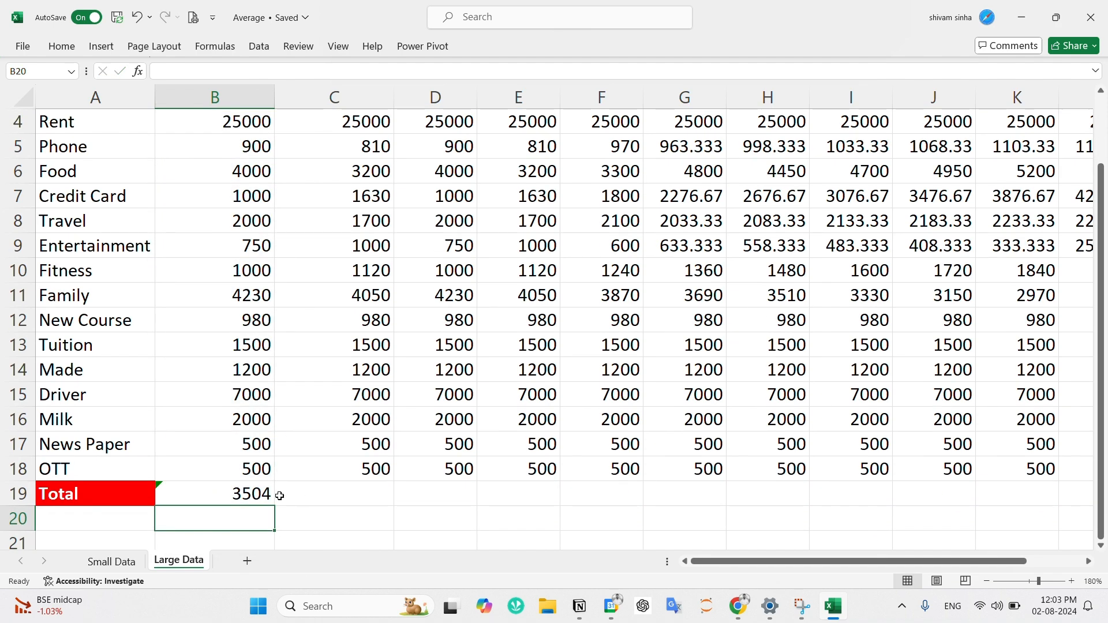
- Enter an AVERAGE formula in cell C19 for the Feb-23 bills, building the range from first cell C4 to last cell C18
scroll(311, 477, "up", 1)
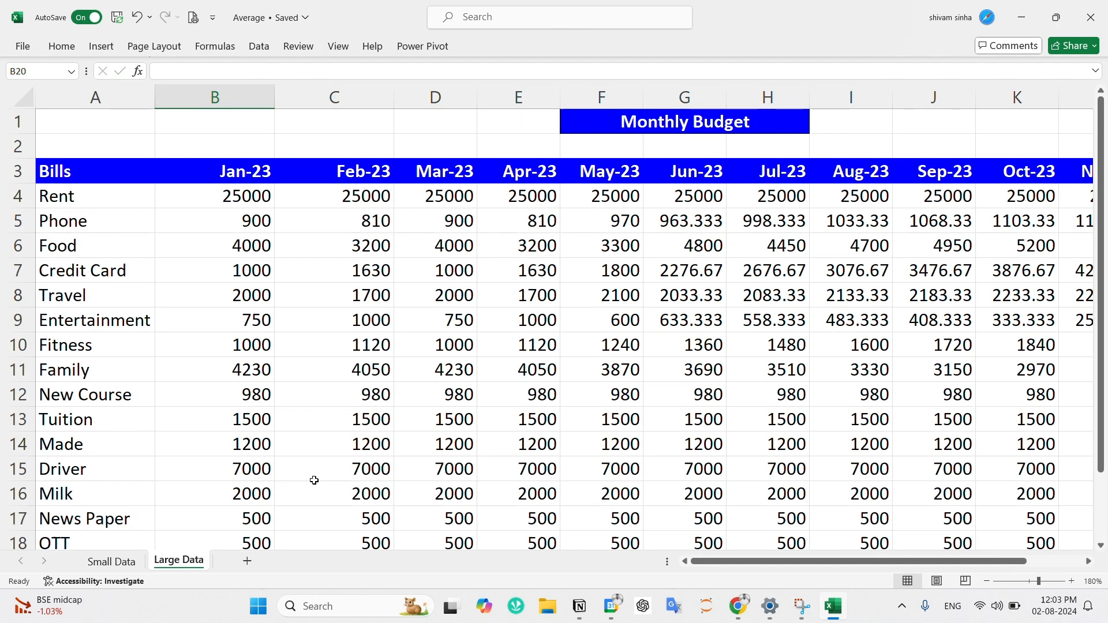
scroll(312, 478, "down", 1)
left_click(354, 494)
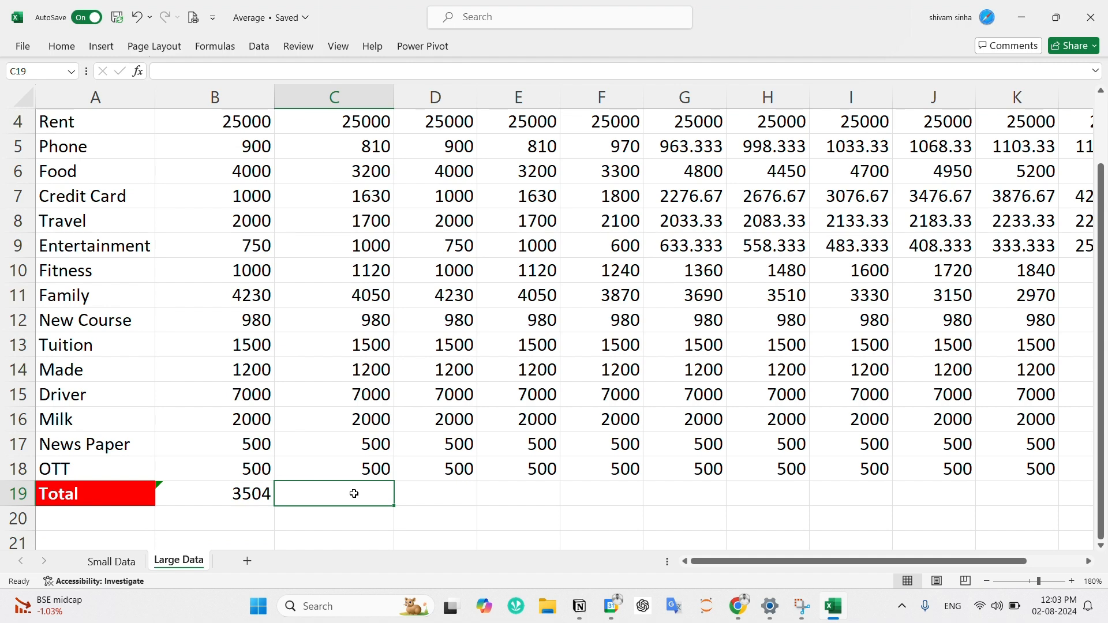
type("=avera")
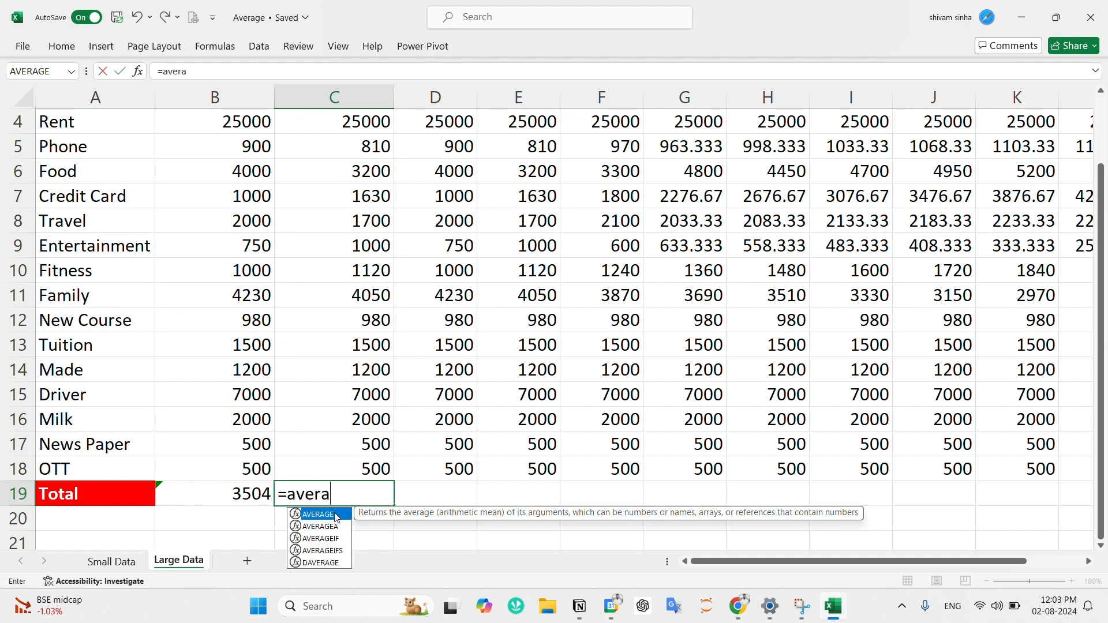
key("Tab")
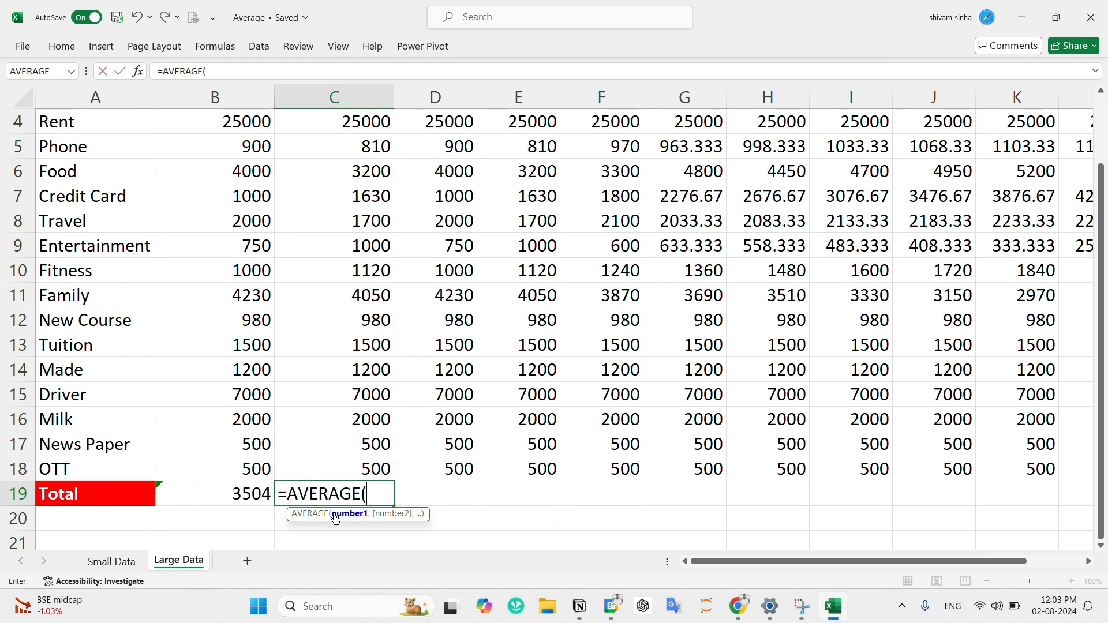
scroll(367, 458, "up", 1)
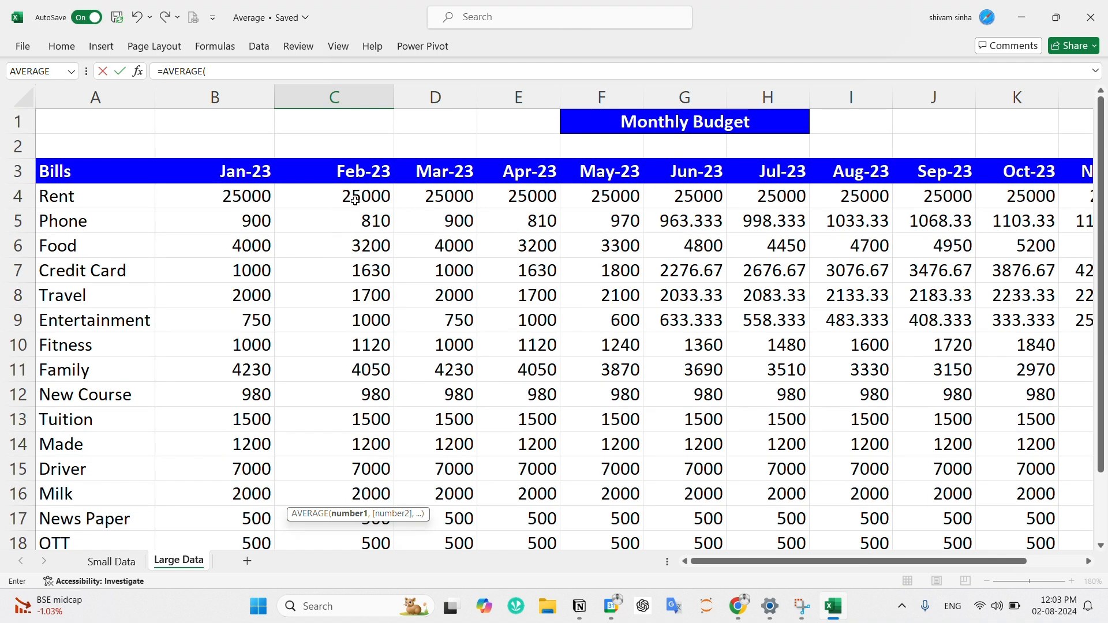
scroll(376, 295, "down", 2)
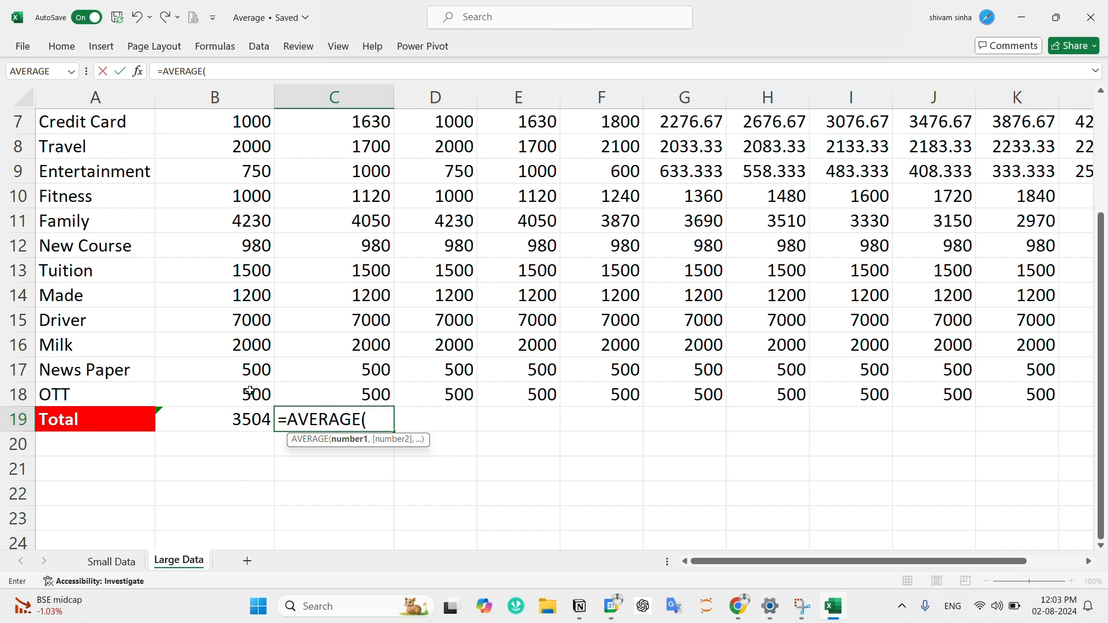
scroll(383, 487, "down", 20)
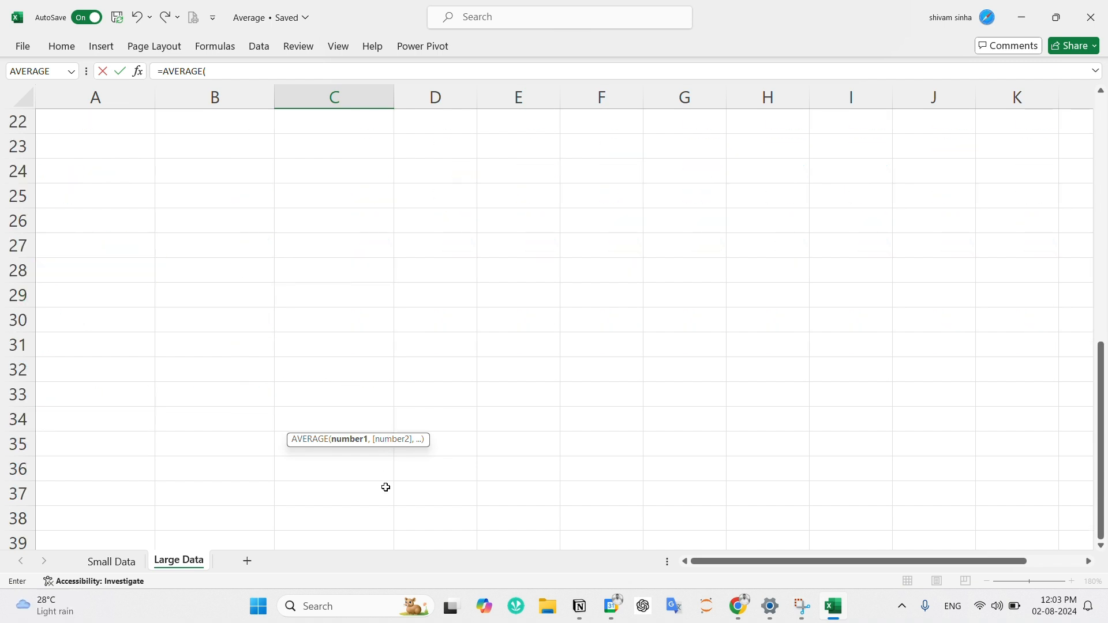
scroll(384, 491, "down", 5)
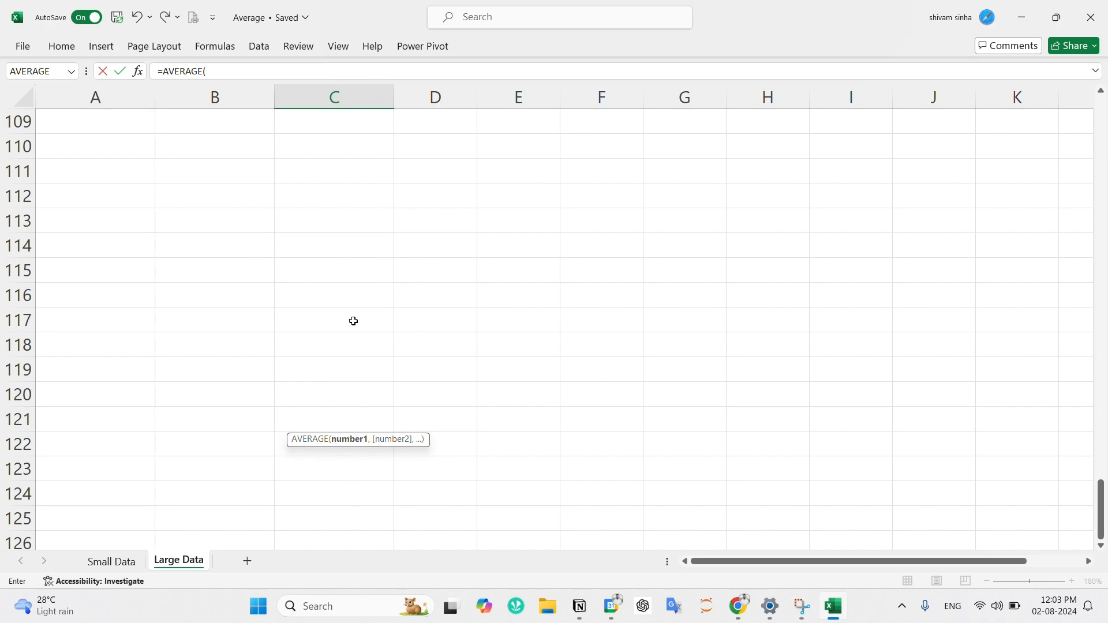
scroll(353, 336, "up", 3)
scroll(353, 336, "up", 20)
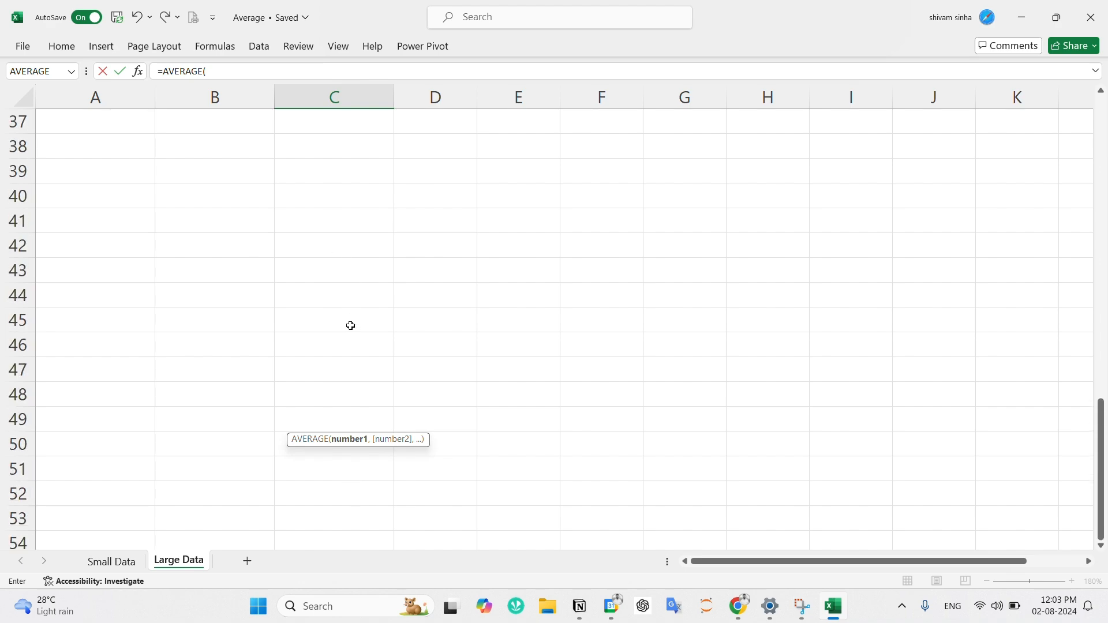
scroll(350, 320, "down", 3)
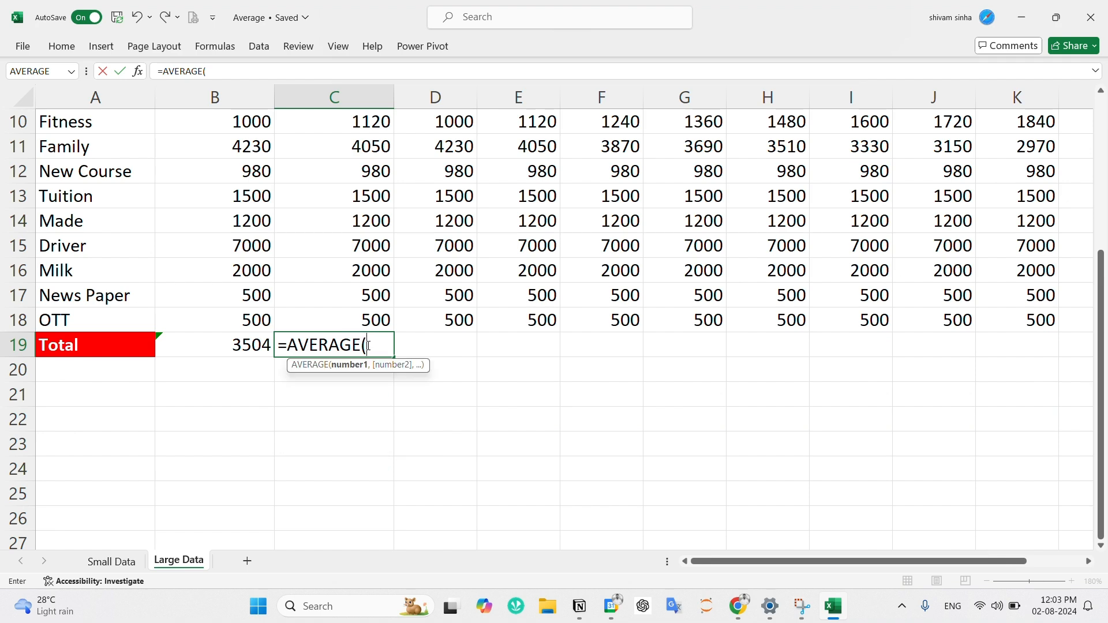
scroll(375, 193, "up", 3)
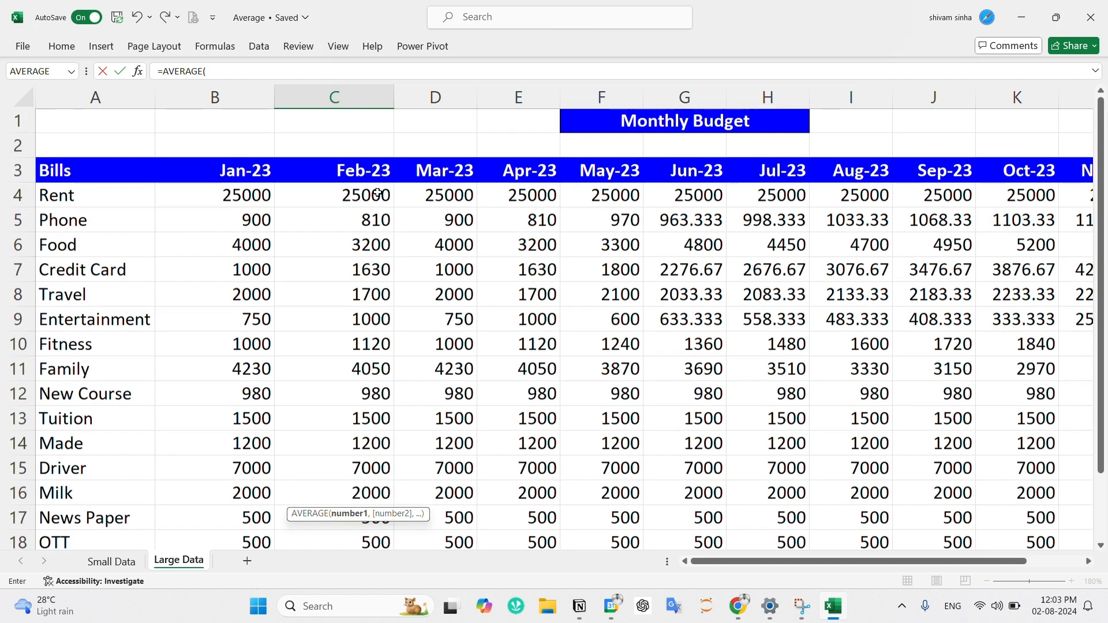
left_click(378, 193)
scroll(362, 442, "down", 2)
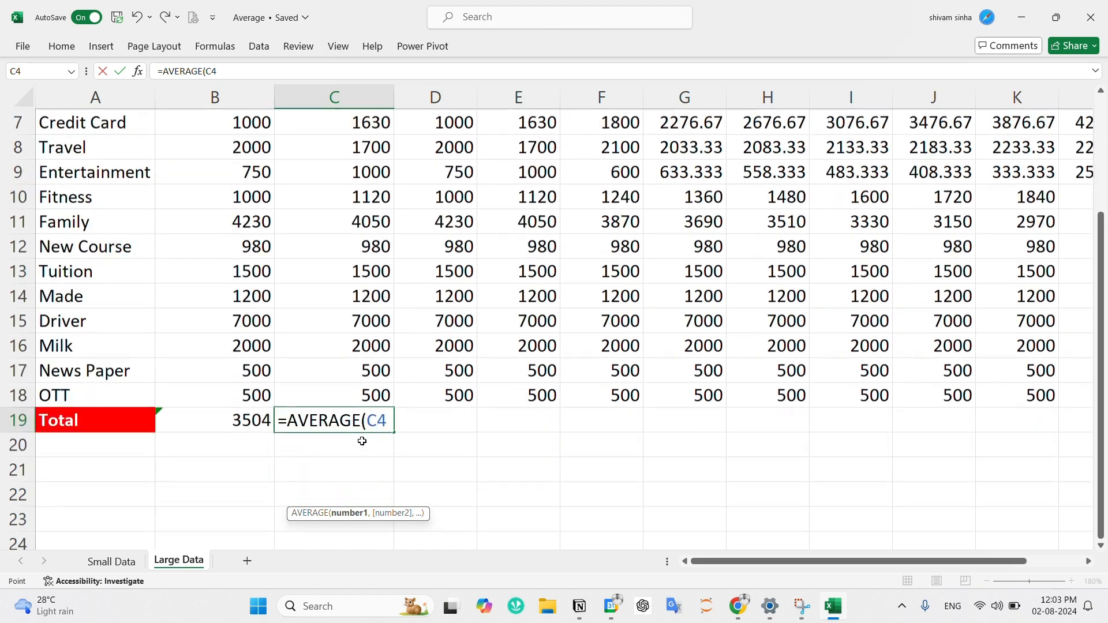
key("F8")
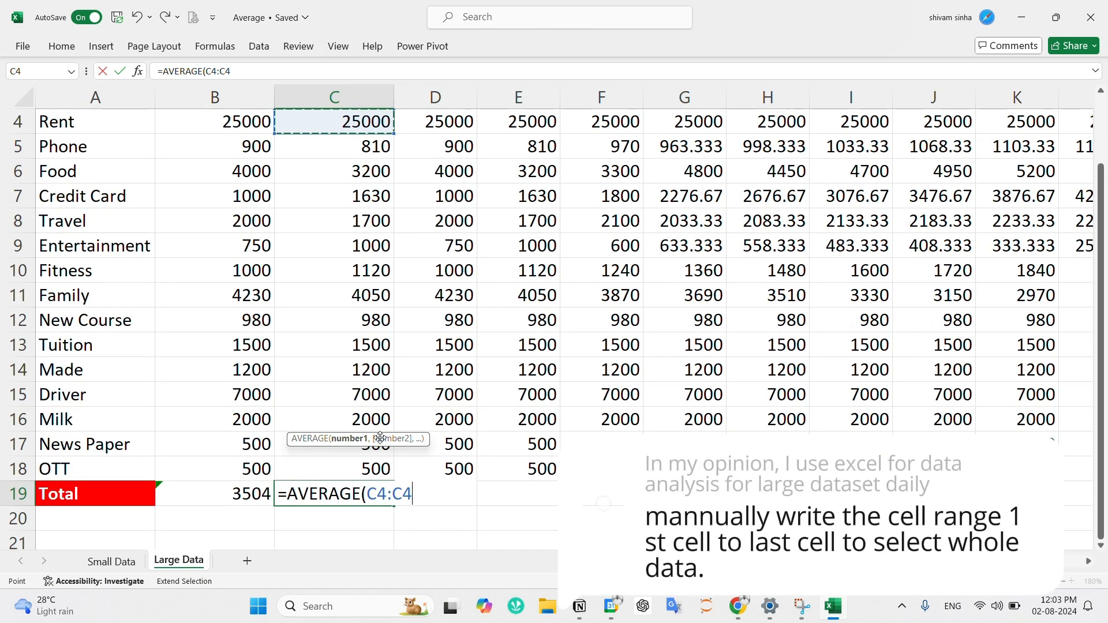
key("BackSpace")
key("BackSpace")
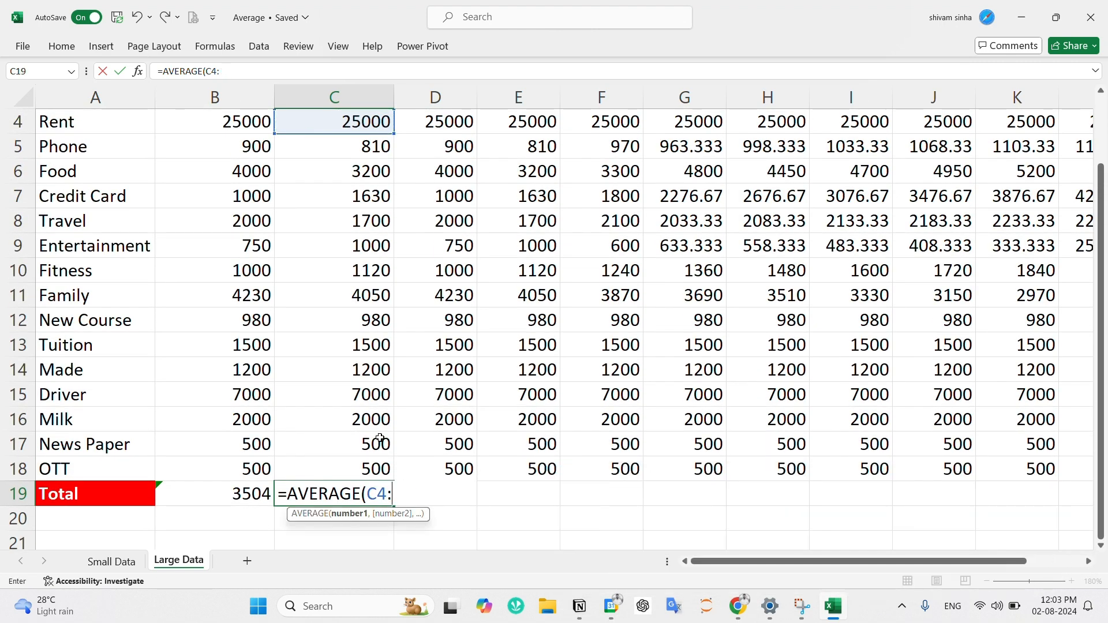
left_click(358, 469)
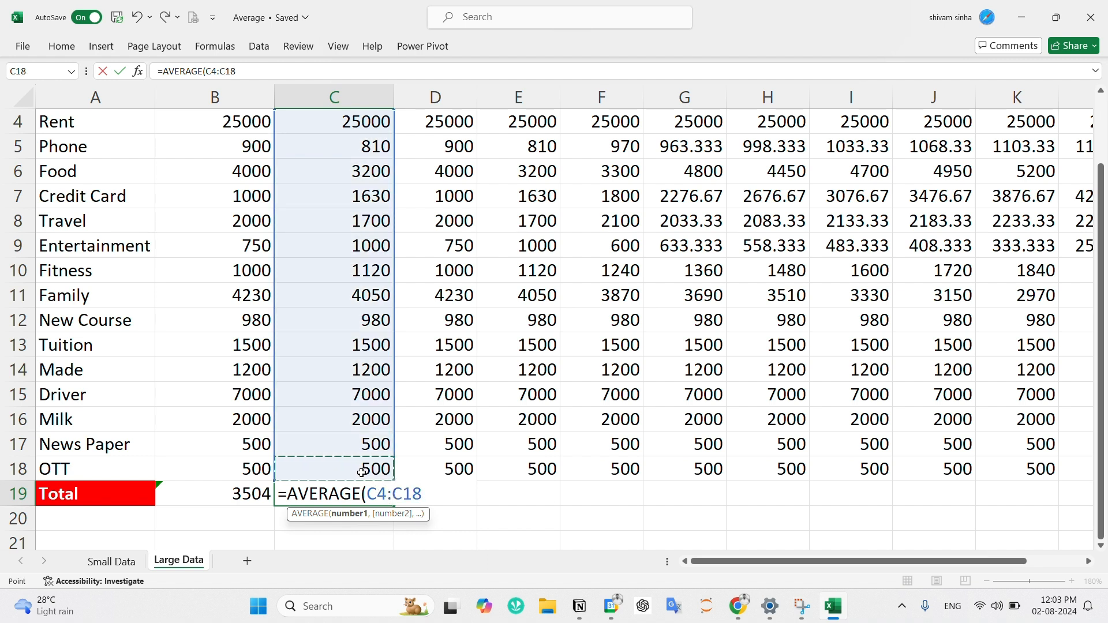
key("Return")
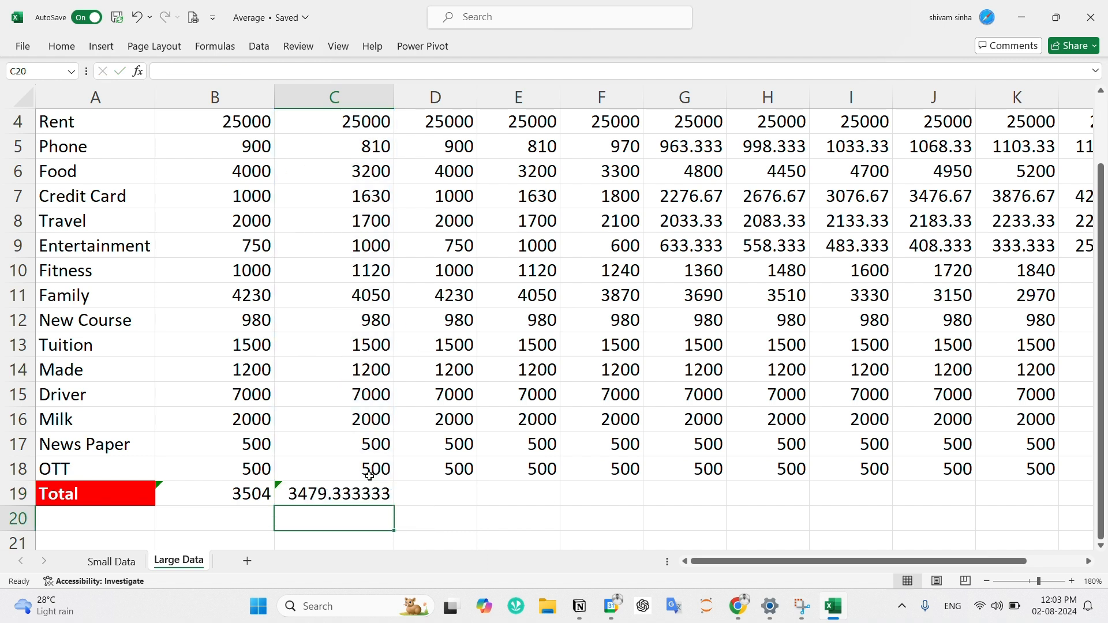
- Enter an AVERAGE formula in cell D19 for the Mar-23 bills, writing the range D4:D18 manually
left_click(449, 497)
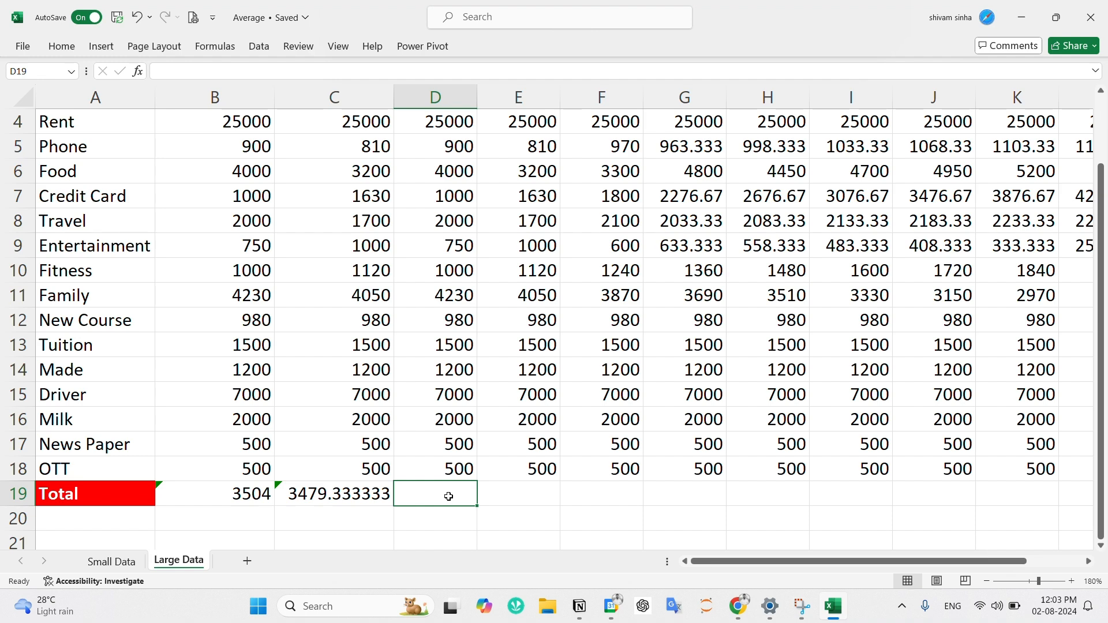
type("=aver")
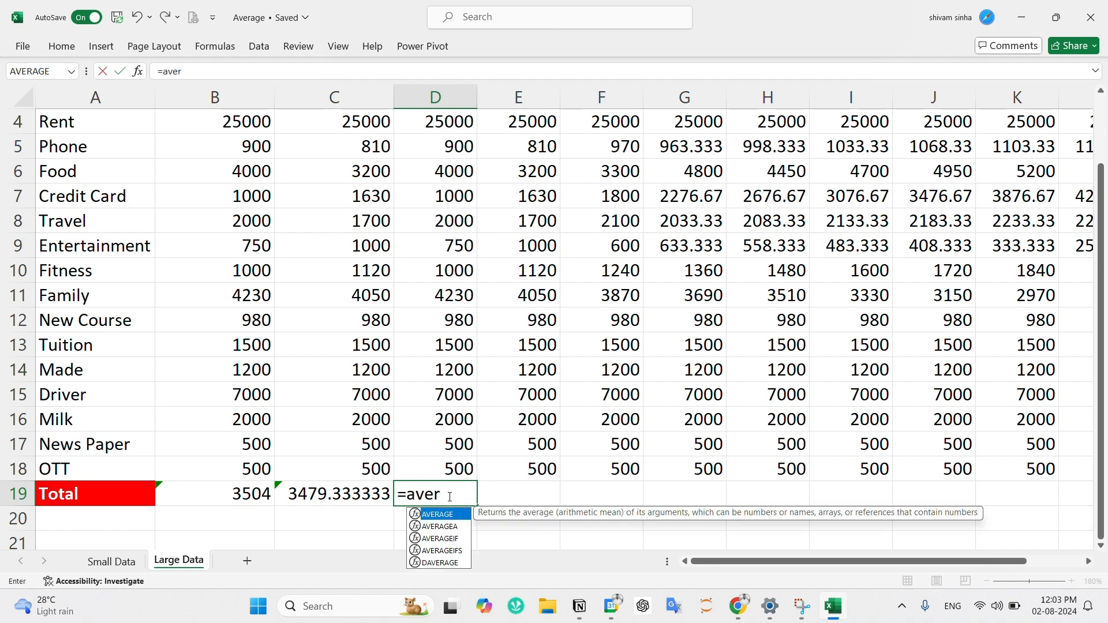
key("Tab")
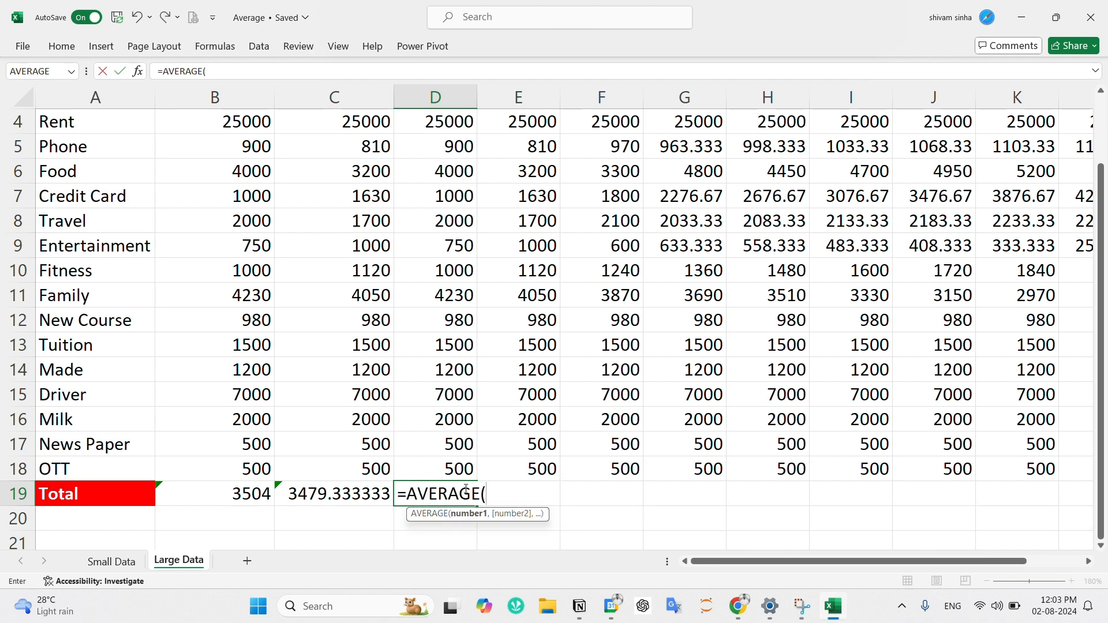
scroll(456, 471, "up", 1)
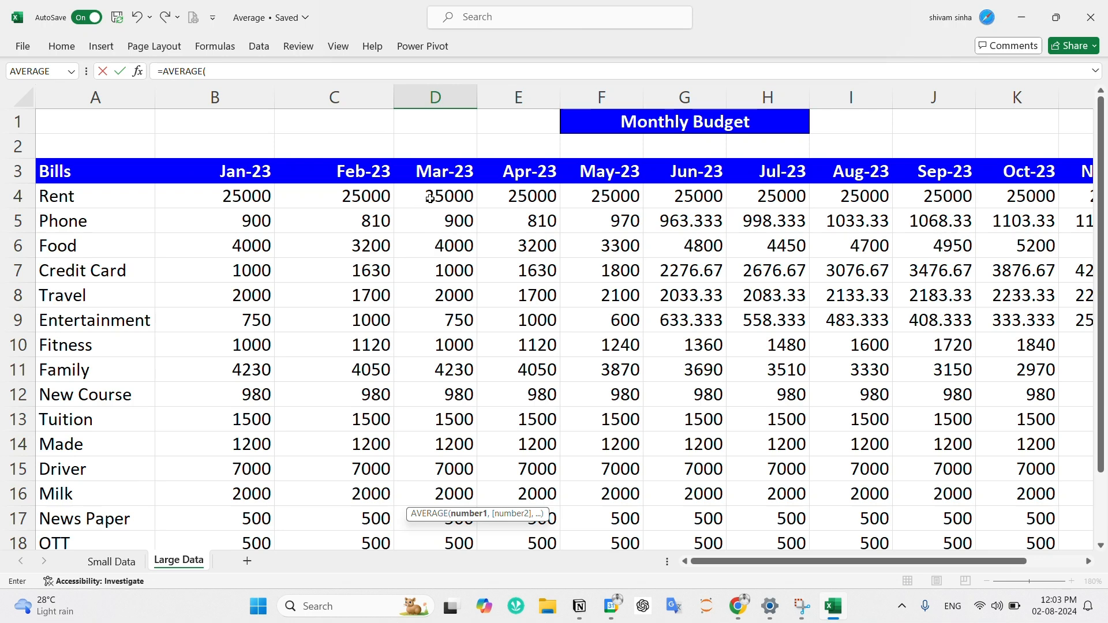
scroll(452, 383, "down", 2)
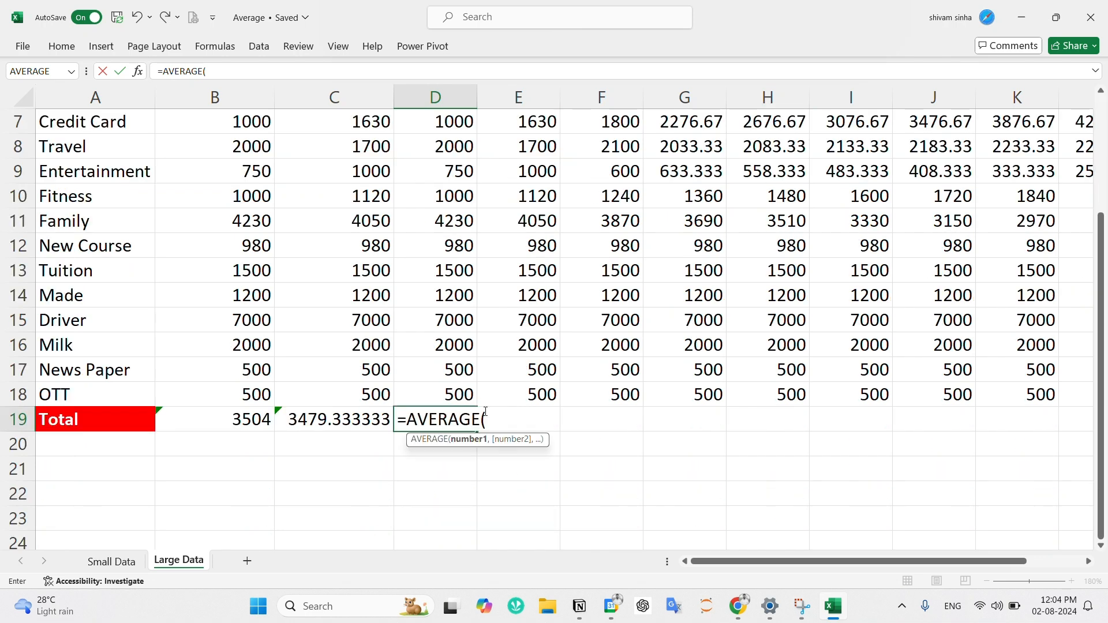
type("D$")
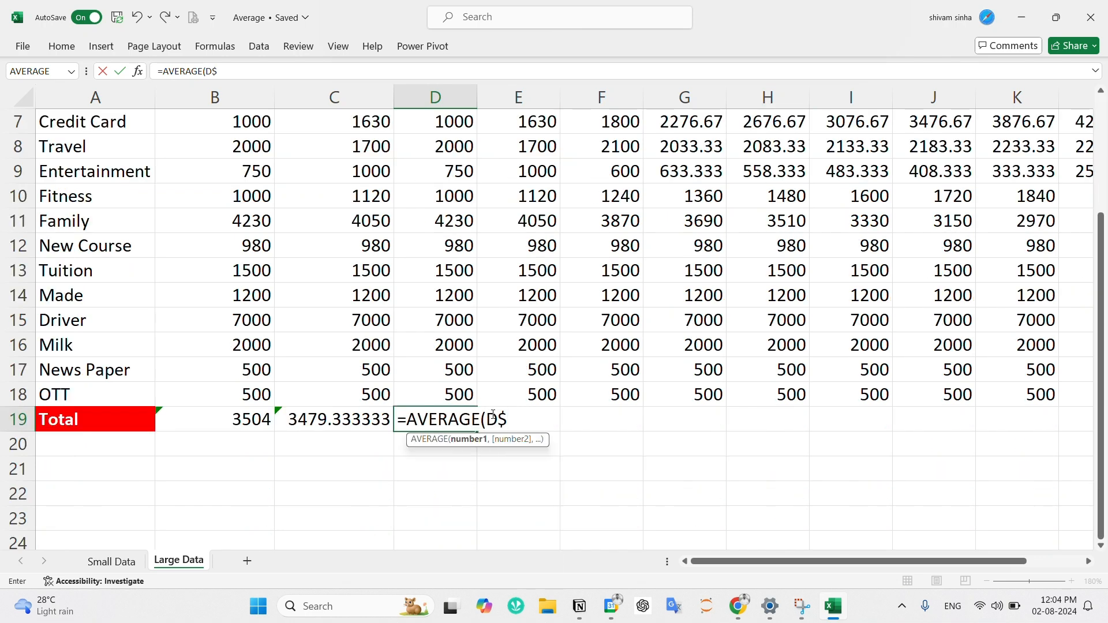
key("BackSpace")
type("4:D18")
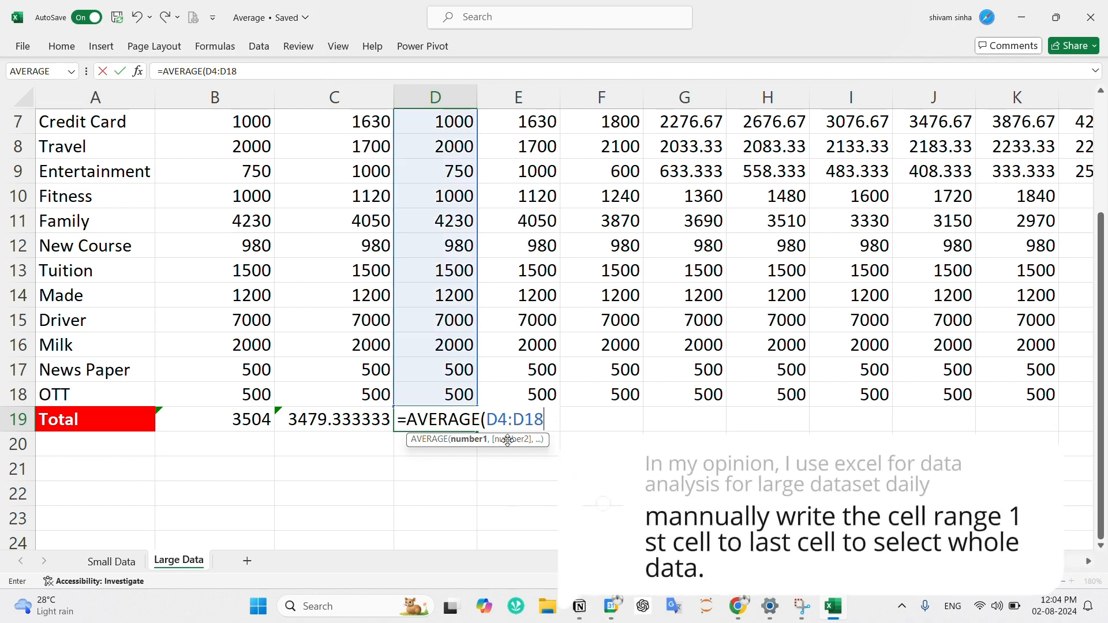
key("Return")
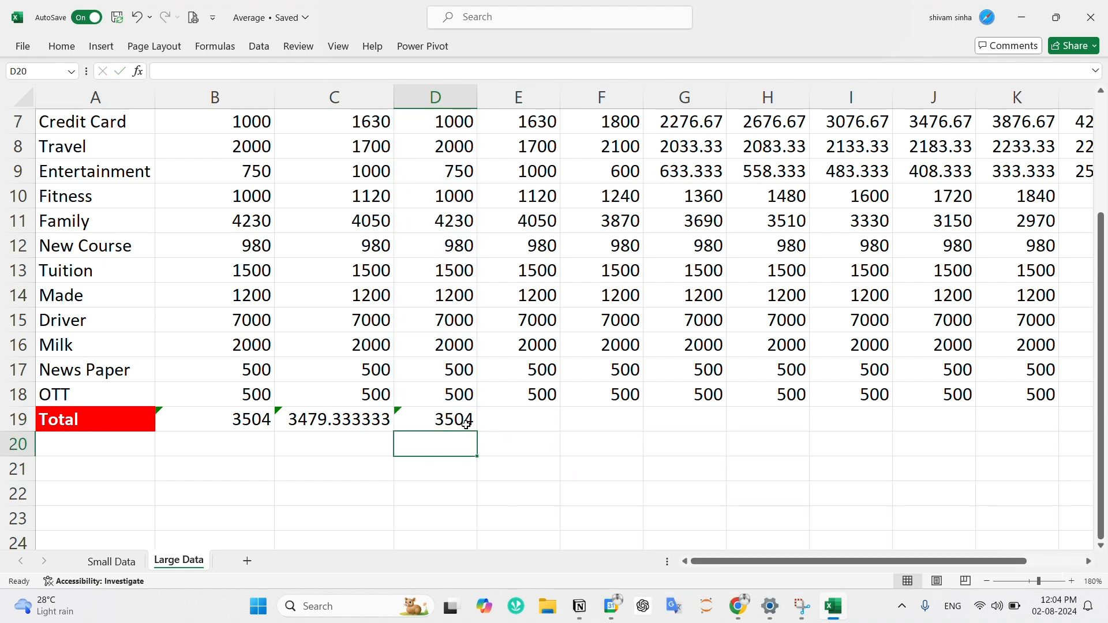
- Replace the formula in cell D19 with an AVERAGE formula, selecting the Mar-23 bills D4:D18 on the sheet as its range
left_click(516, 417)
left_click(455, 421)
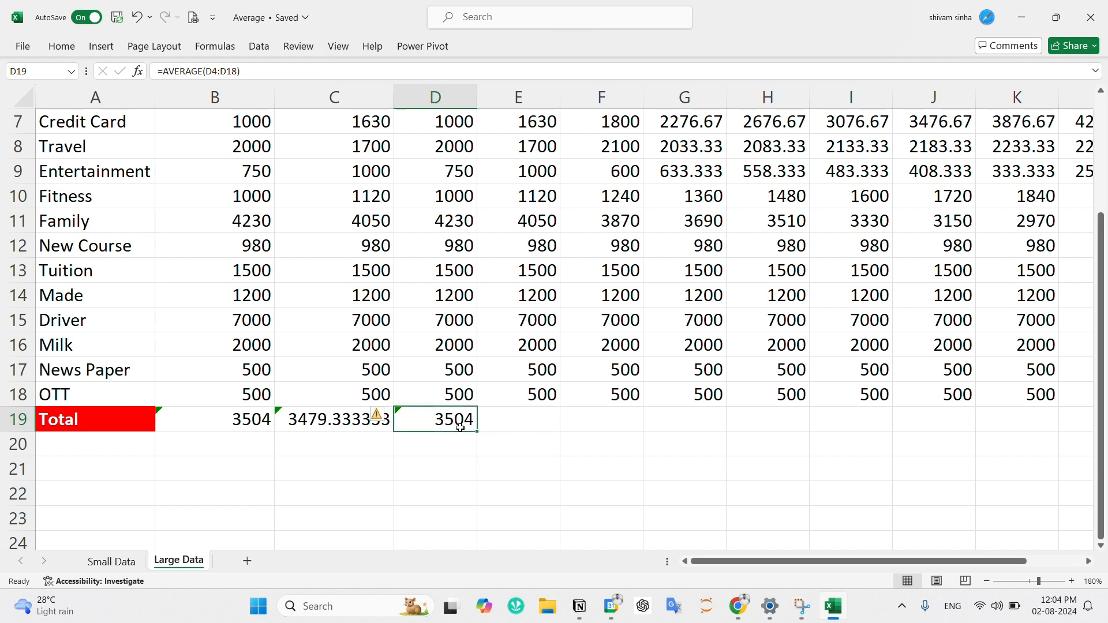
double_click(468, 423)
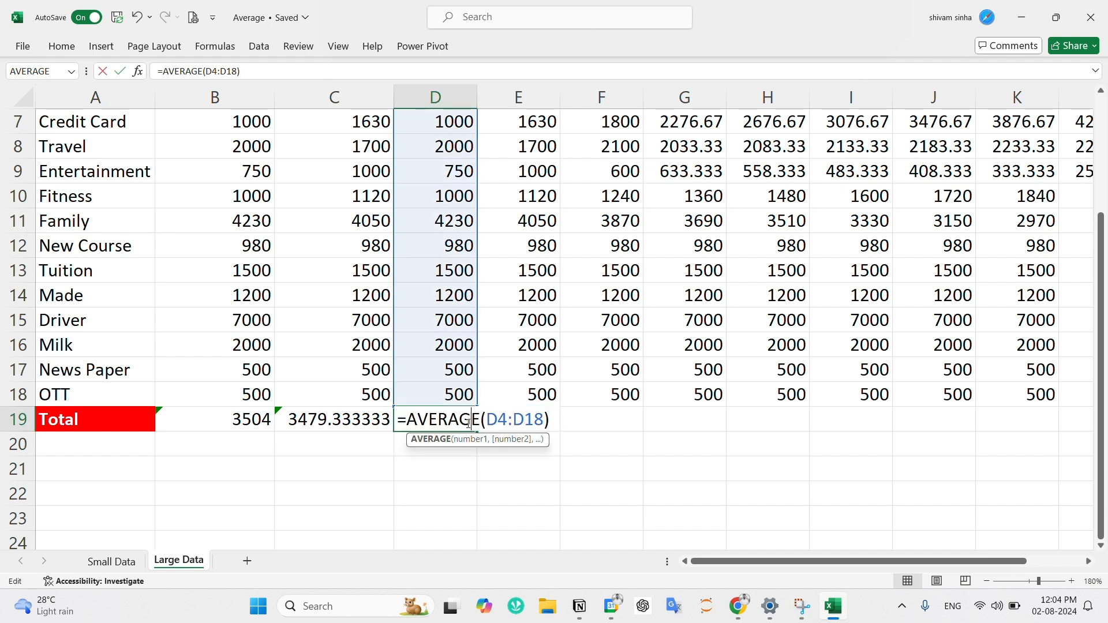
key("ctrl+a")
key("BackSpace")
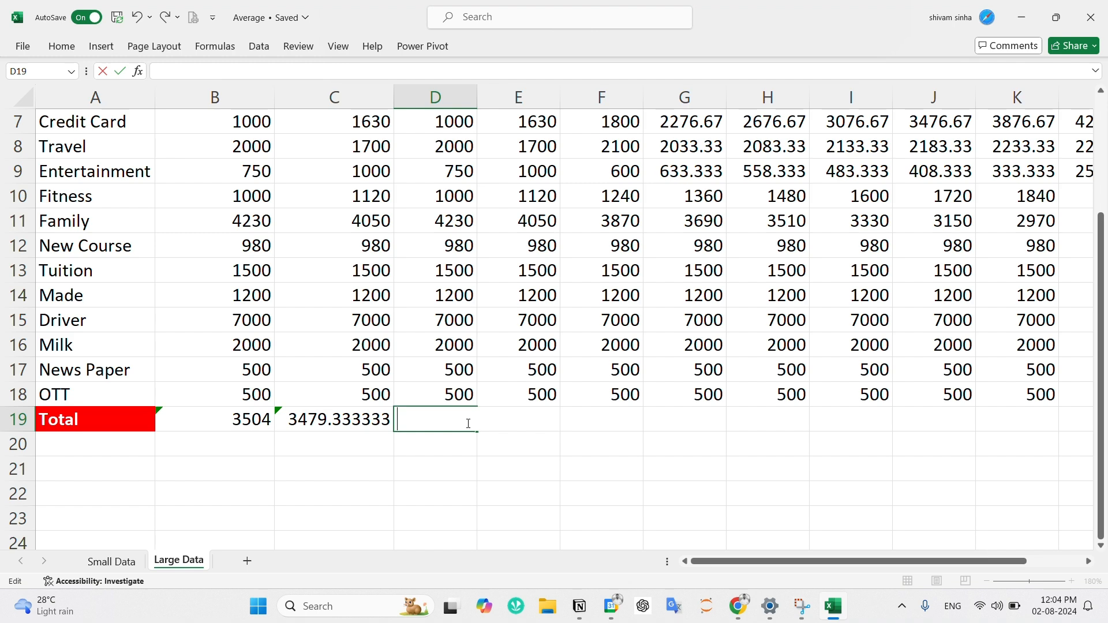
type("=avera")
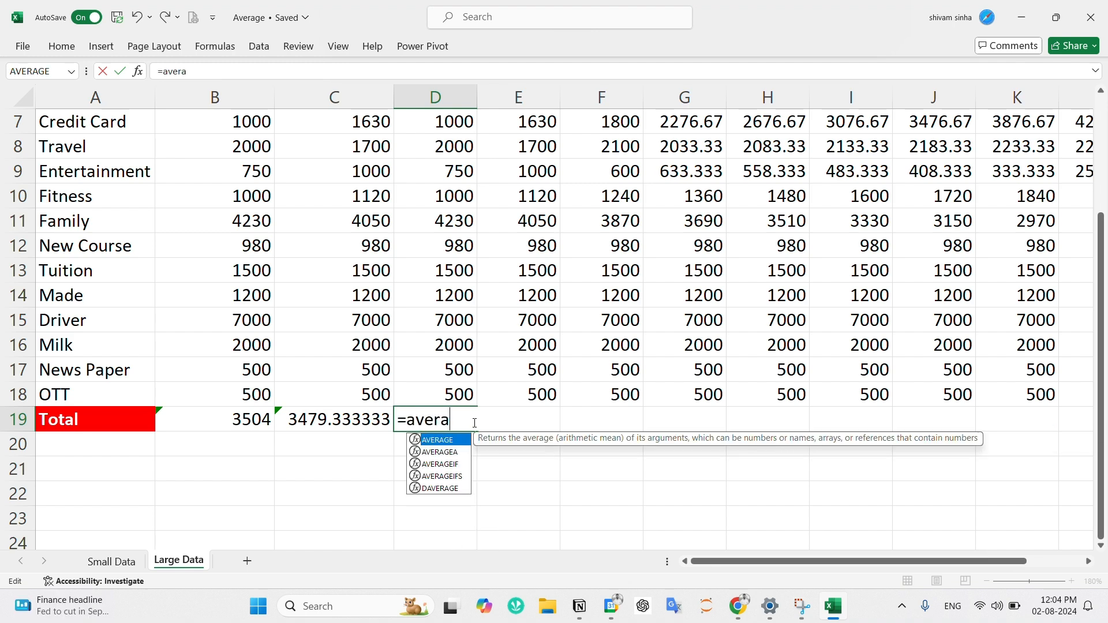
double_click(438, 439)
scroll(436, 385, "up", 2)
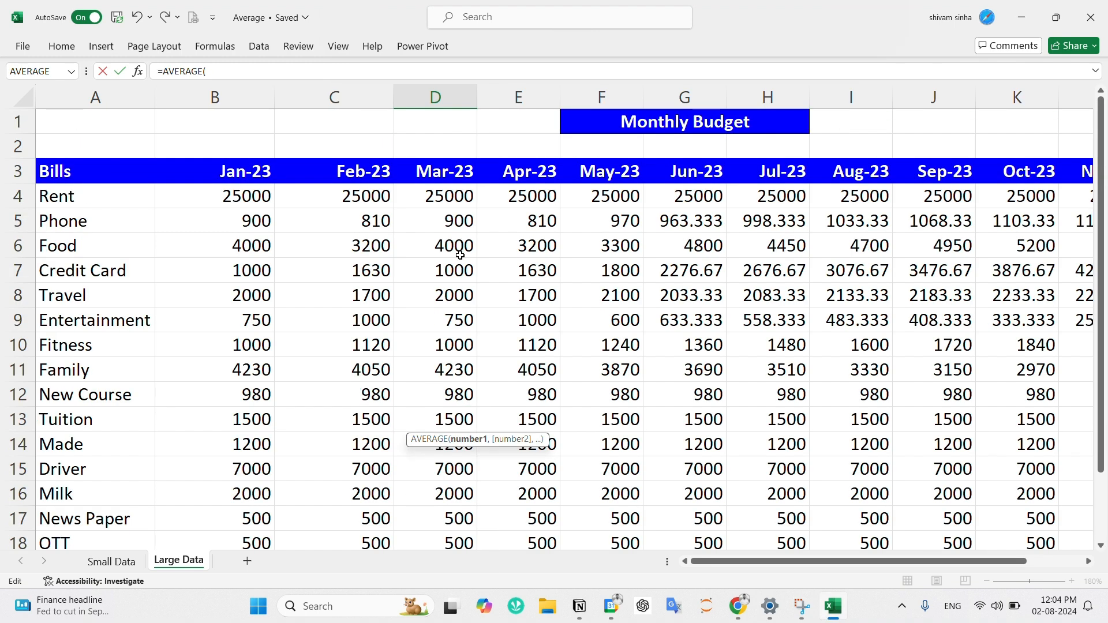
left_click_drag(449, 198, 446, 540)
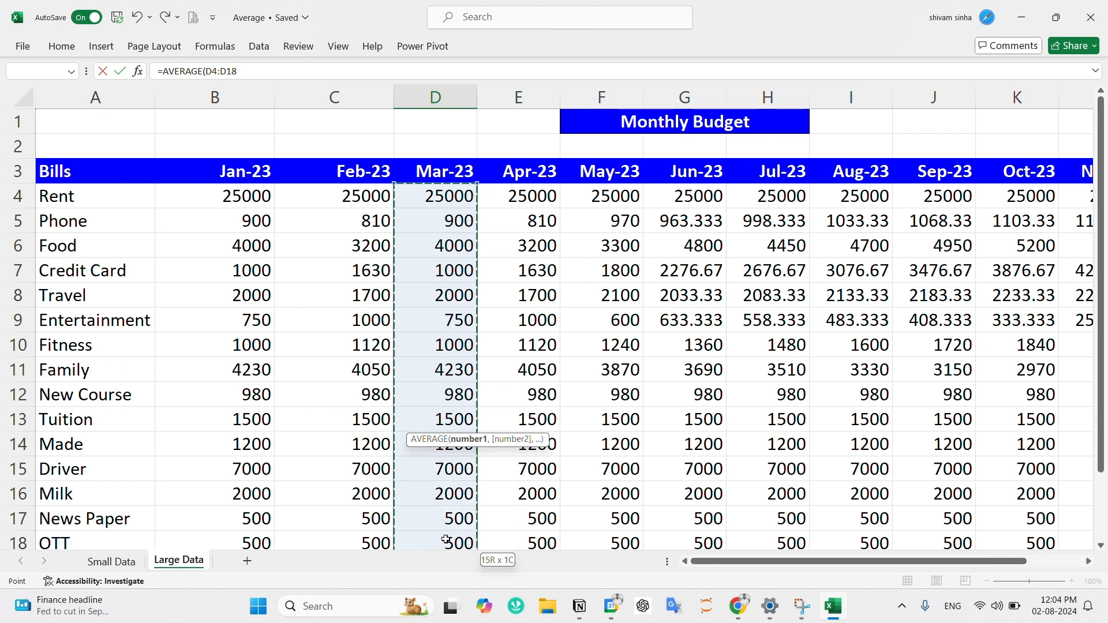
scroll(446, 539, "down", 1)
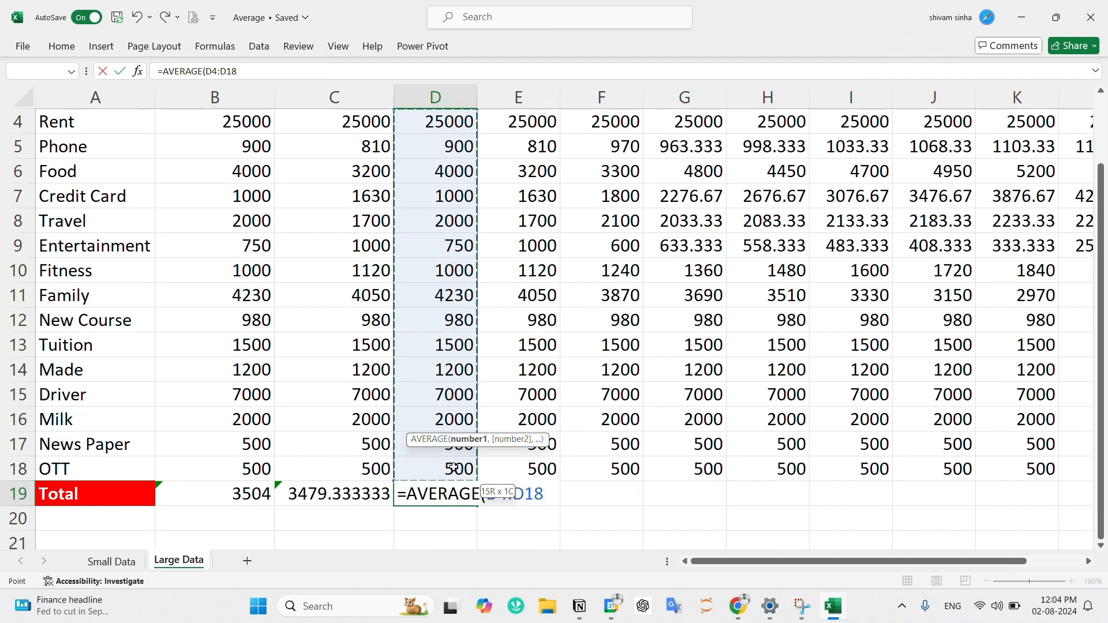
left_click_drag(453, 467, 455, 467)
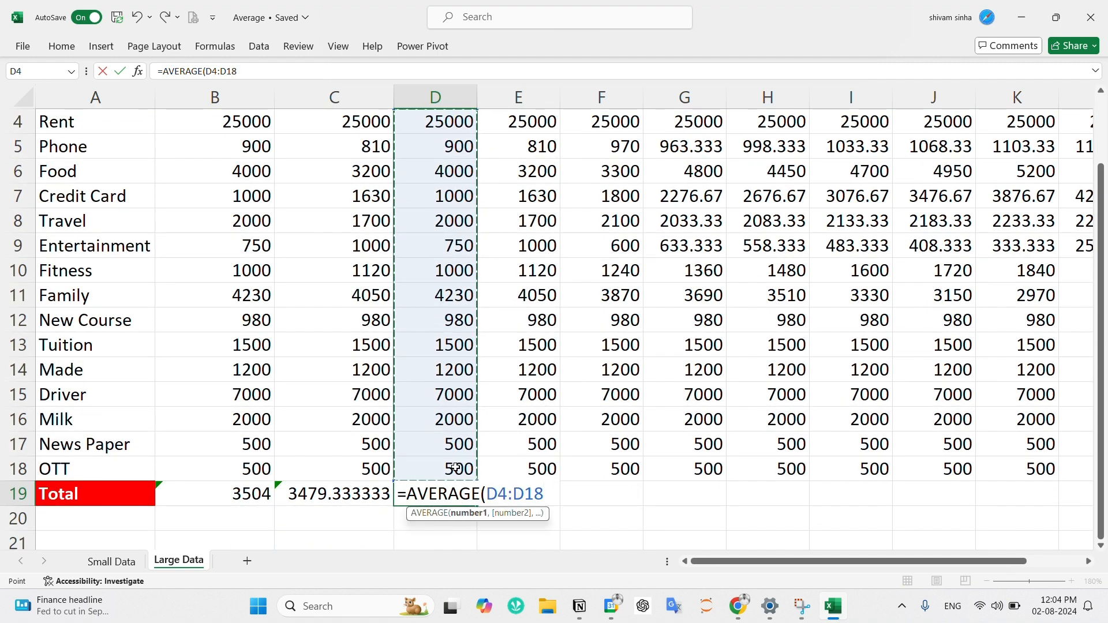
key("Return")
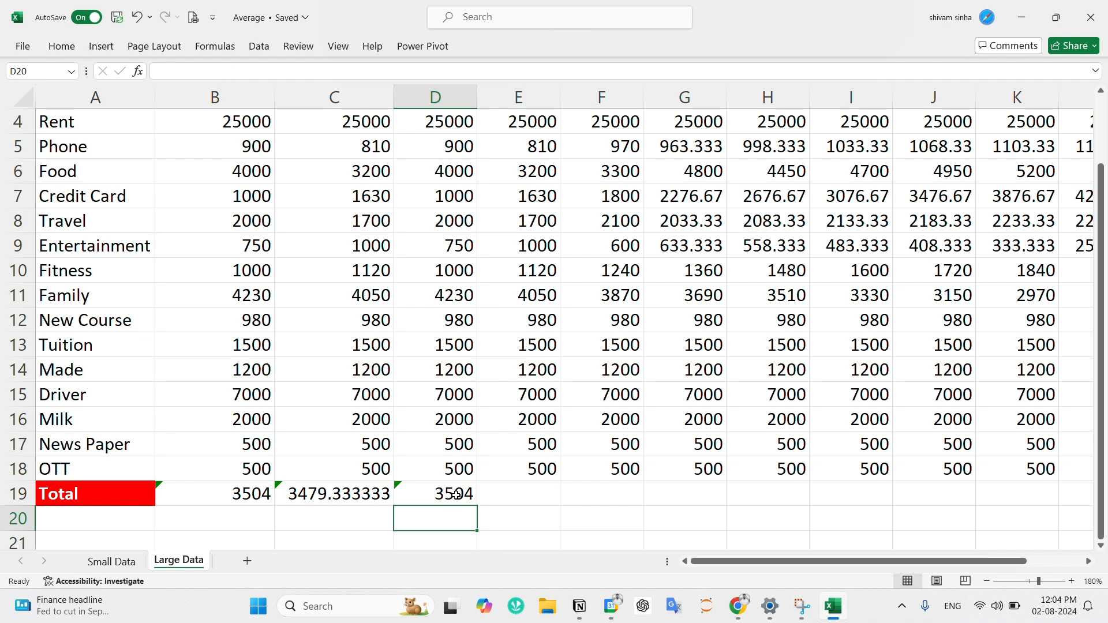
- Review the range used by the AVERAGE formula in cell D19
double_click(460, 495)
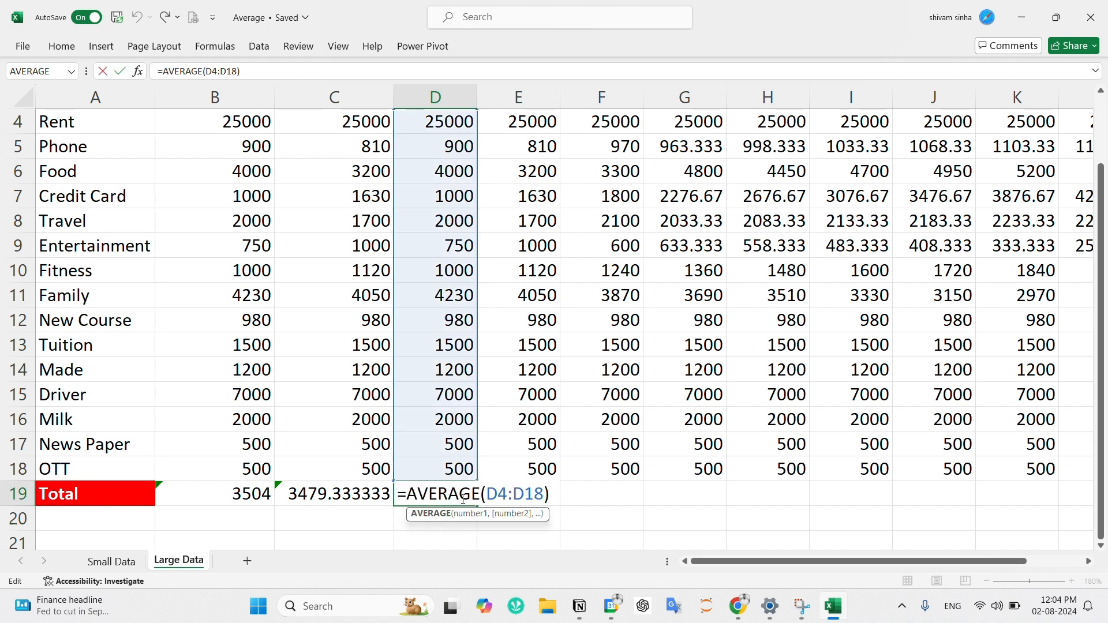
key("Right")
key("Right")
key("Right")
left_click(564, 497)
- Enter =AVERAGE(E4:E18) in cell E19 for the Apr-23 bills, writing the range manually
left_click(540, 497)
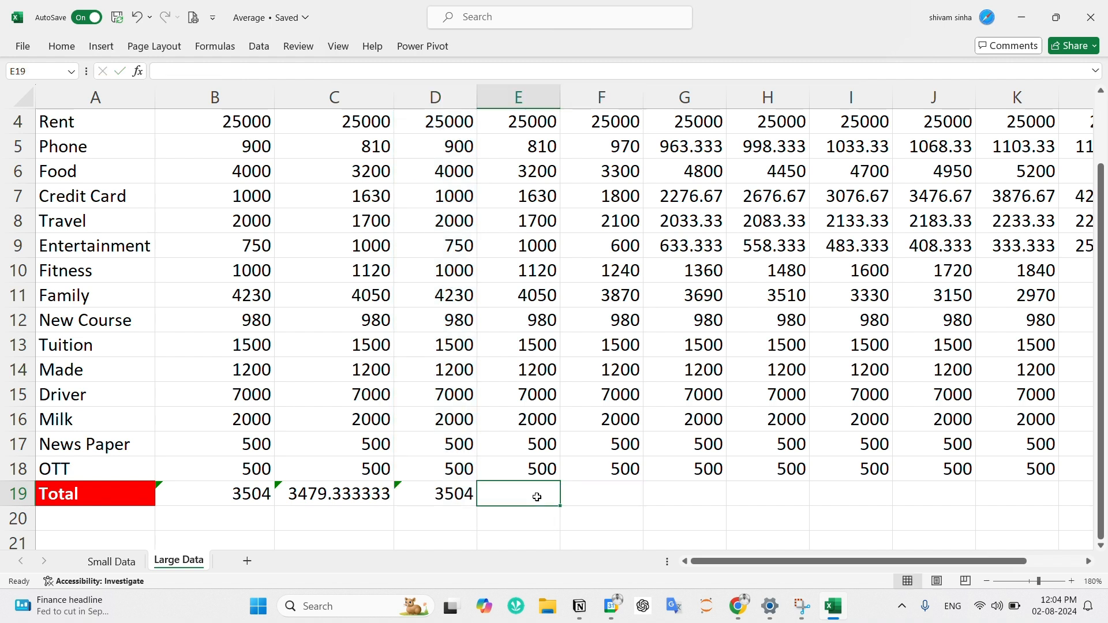
type("=aver")
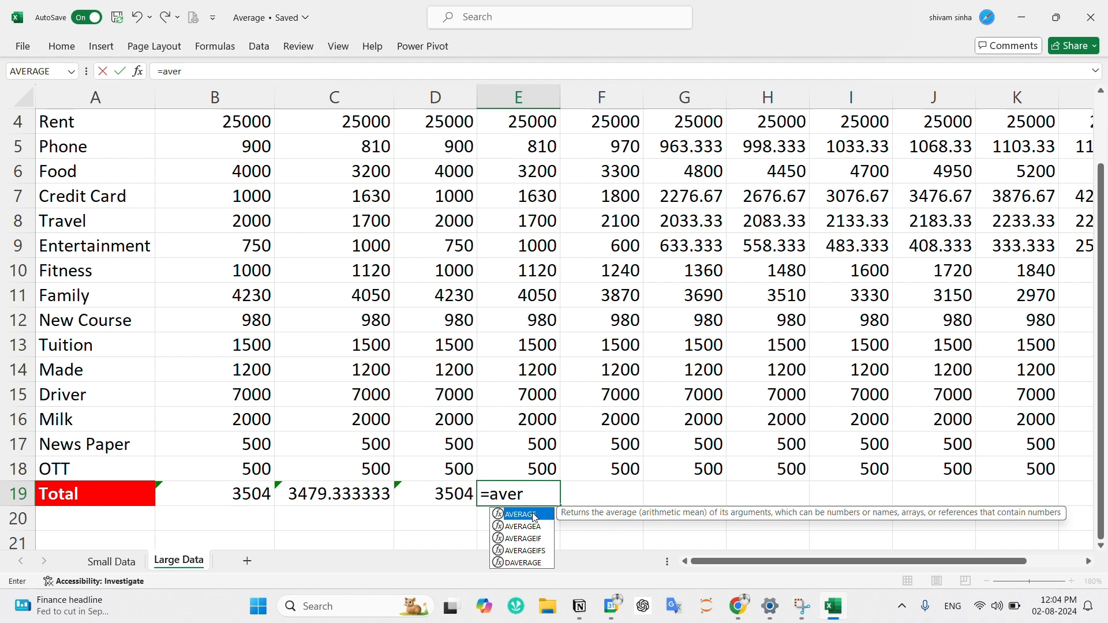
double_click(534, 515)
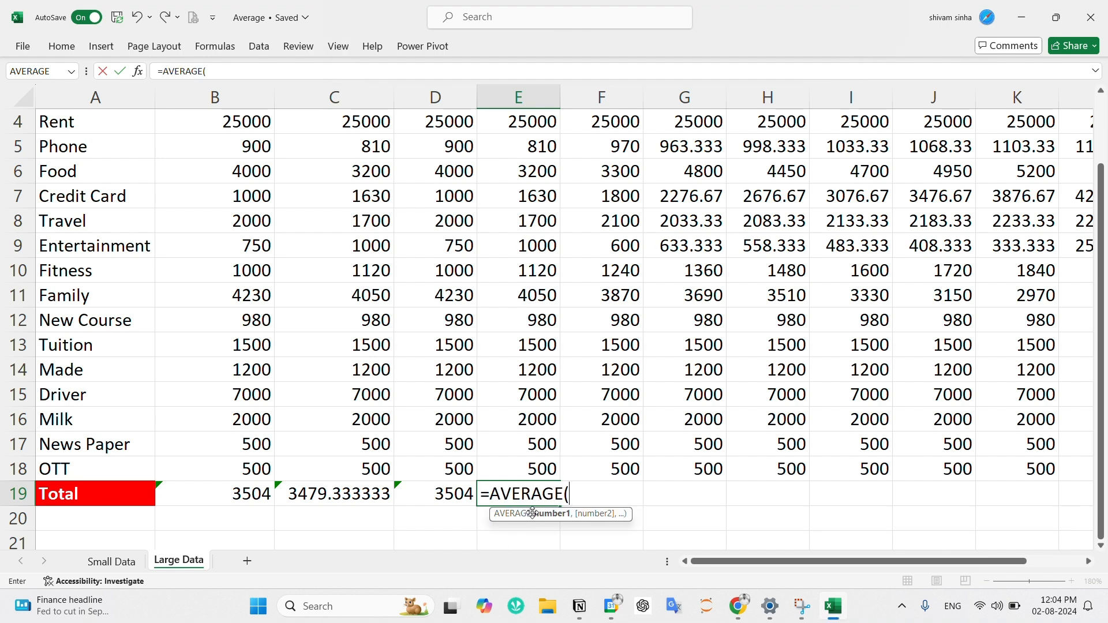
scroll(529, 334, "up", 1)
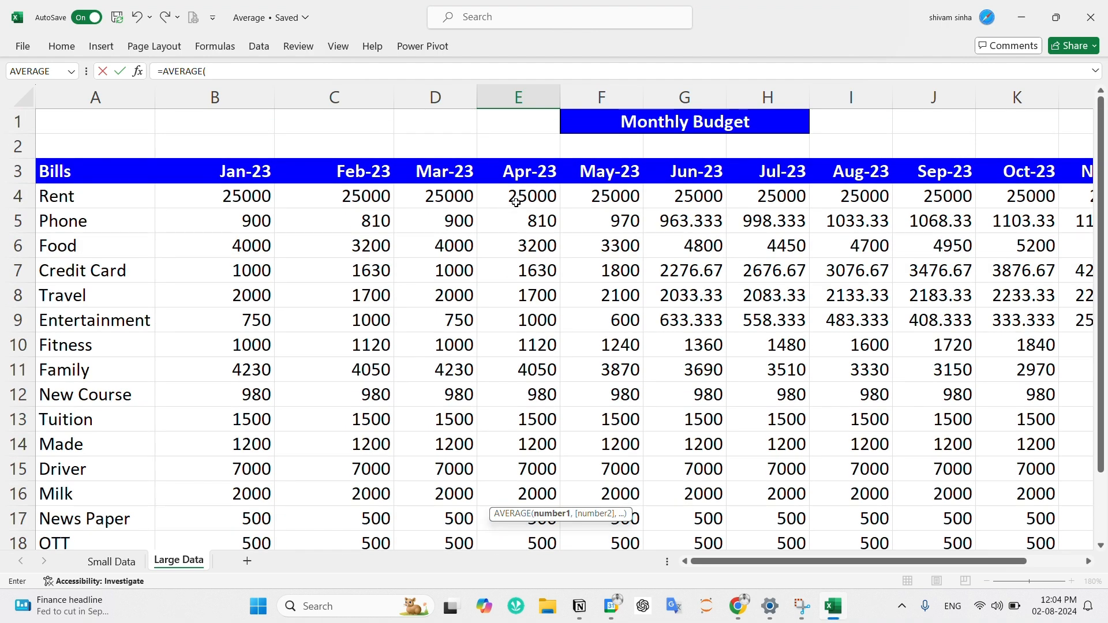
scroll(515, 205, "down", 2)
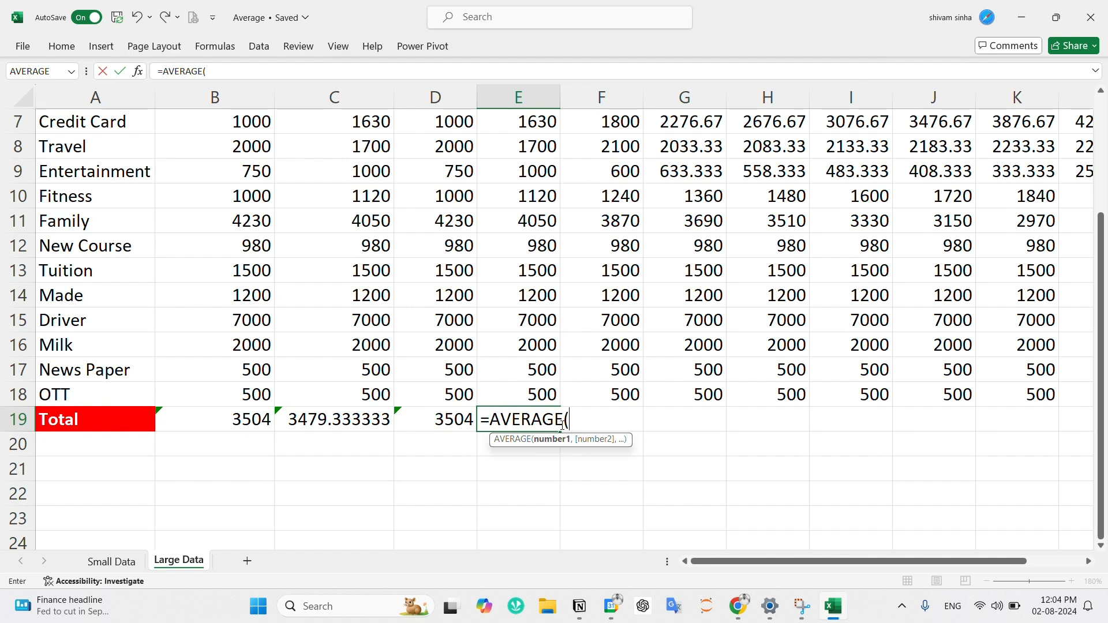
type("E")
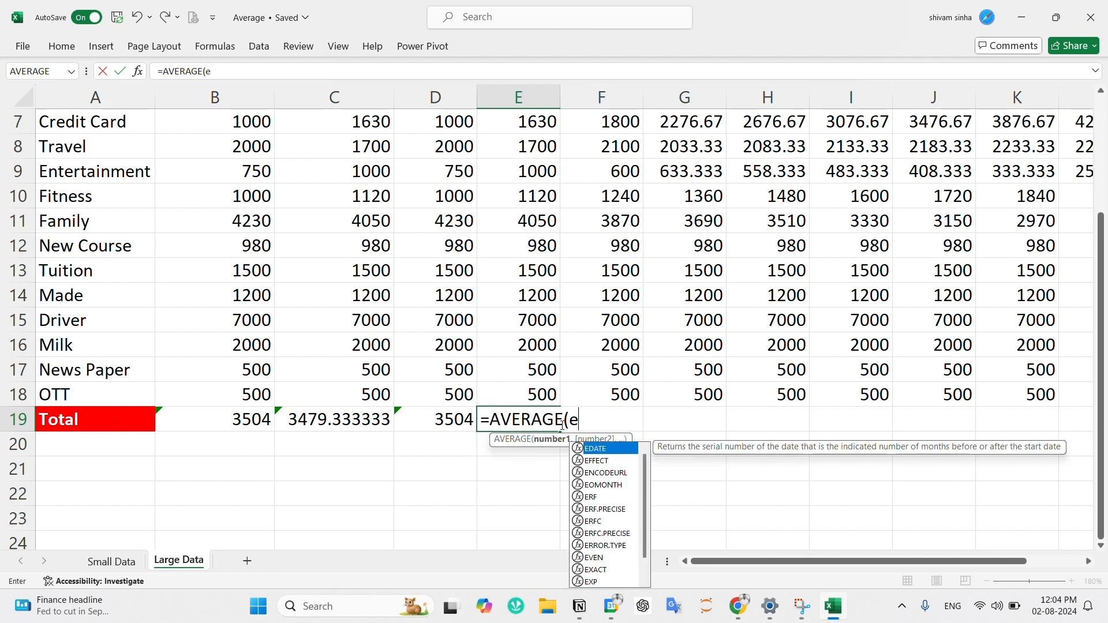
key("BackSpace")
type("E4")
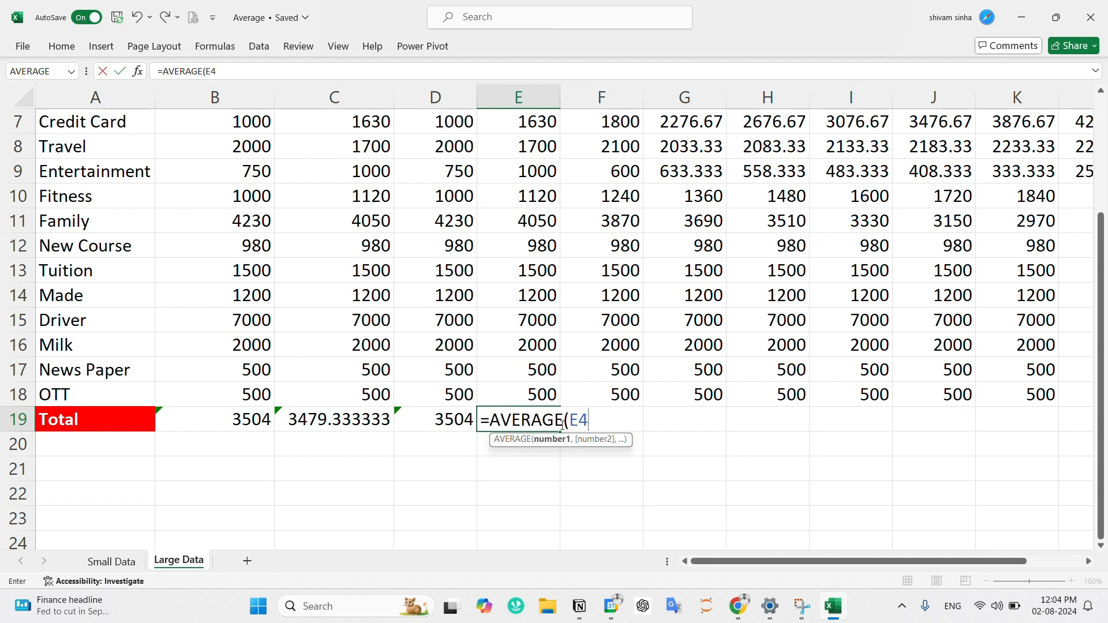
type(";")
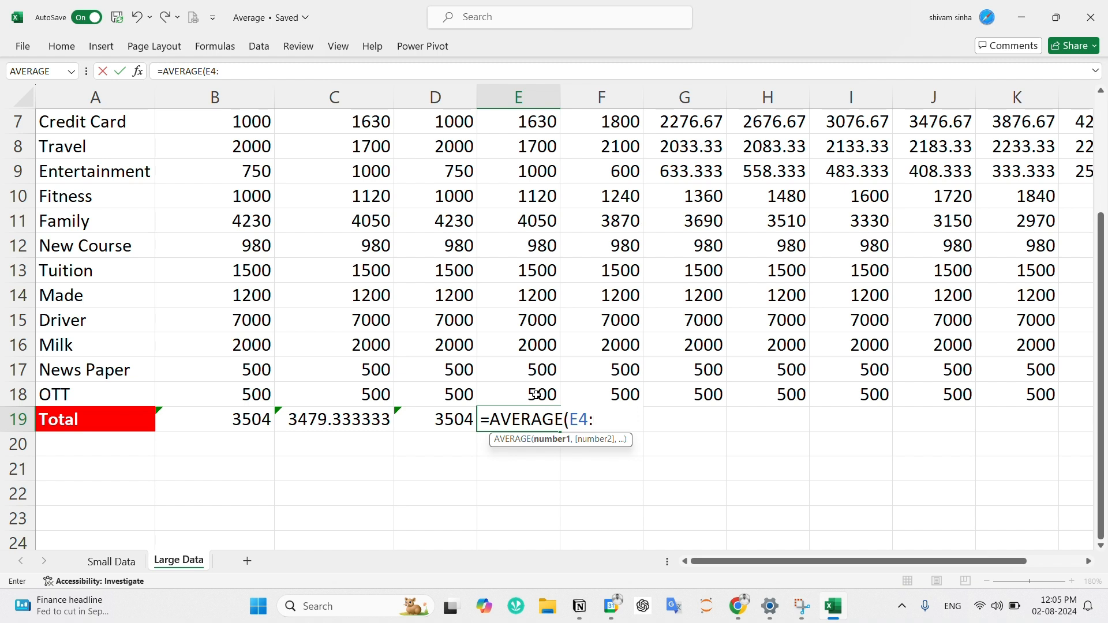
type("E18")
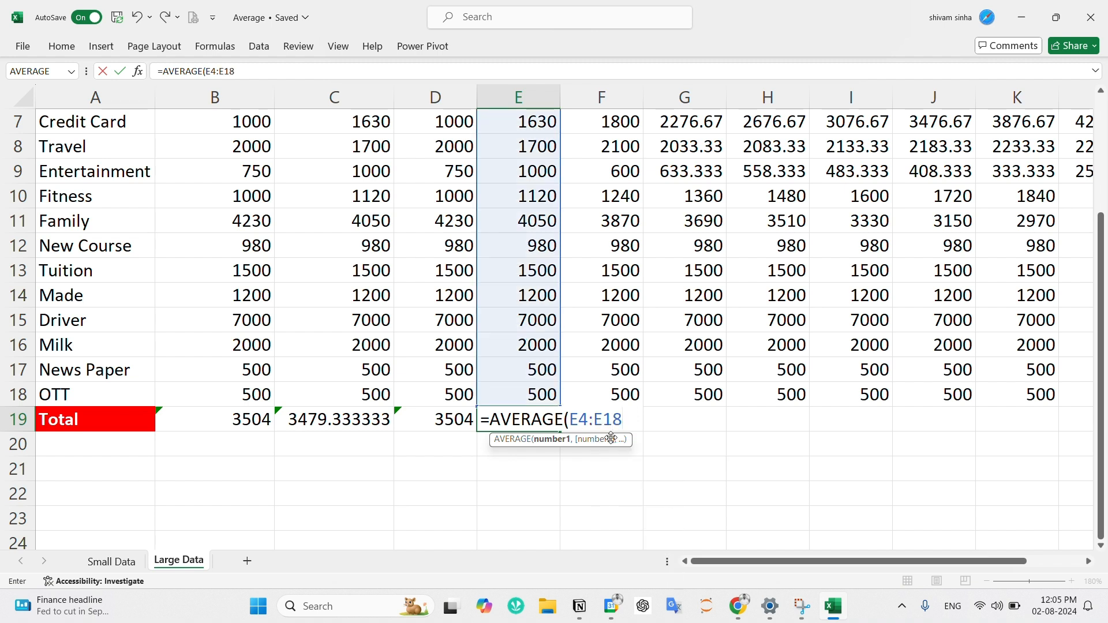
type(")")
key("Return")
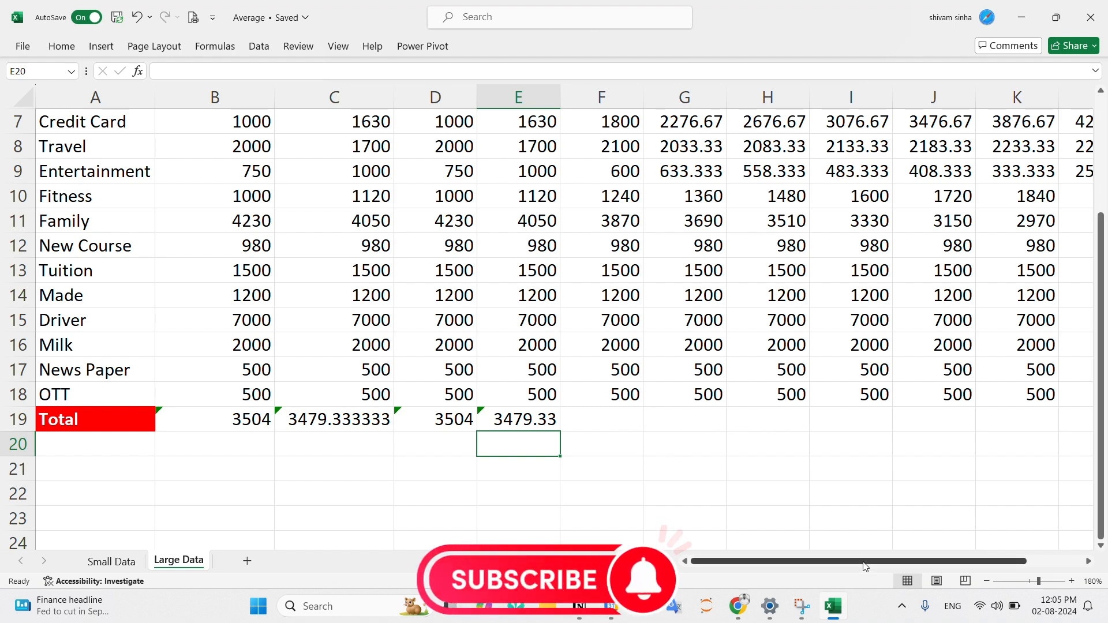
- Examine the remaining month columns through Dec-24 and the Total column on the Large Data sheet
scroll(889, 543, "right", 2)
scroll(1024, 393, "up", 2)
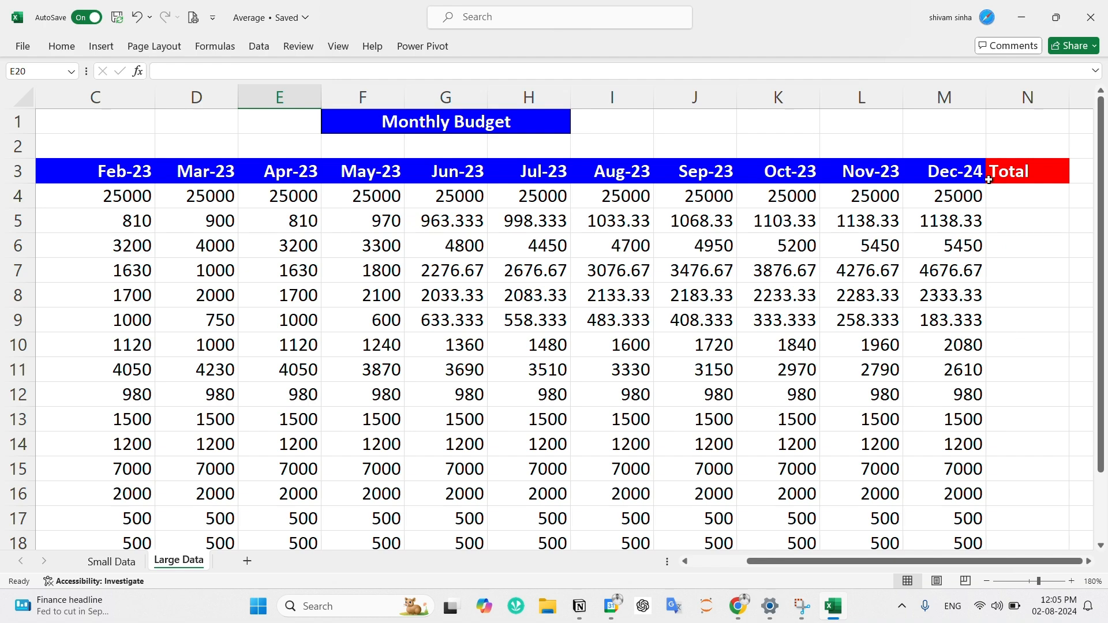
scroll(1020, 346, "down", 4)
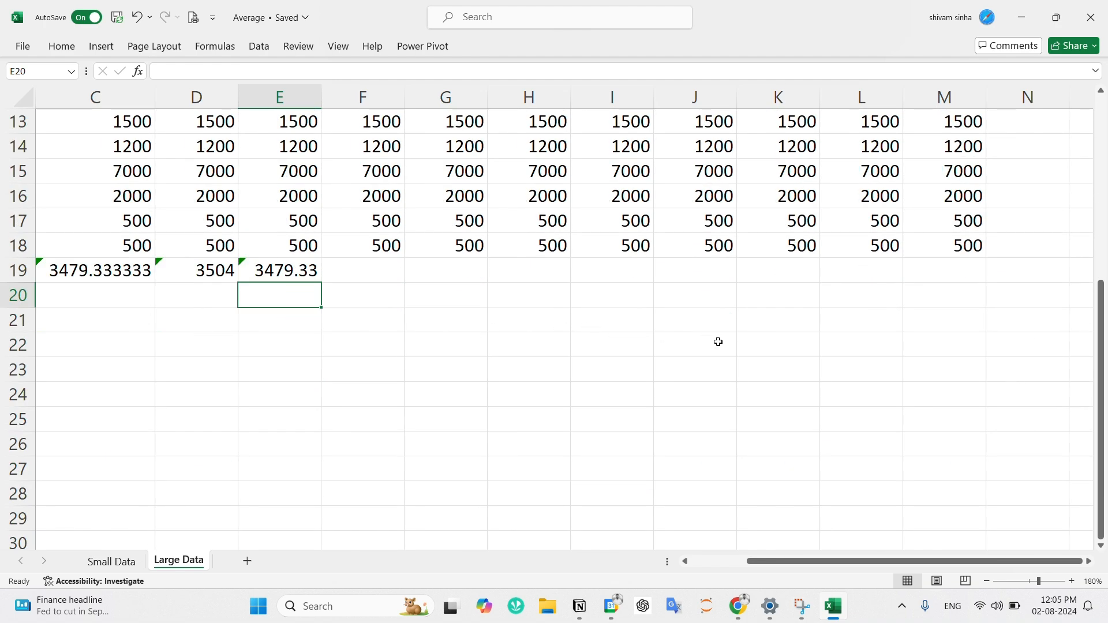
scroll(576, 419, "up", 3)
scroll(576, 419, "up", 1)
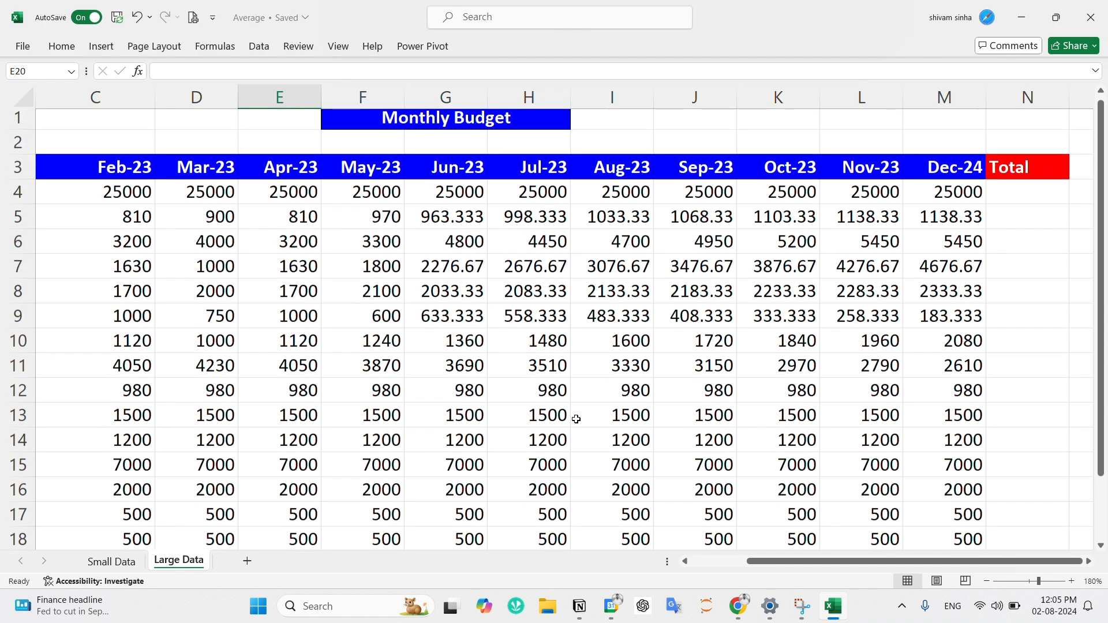